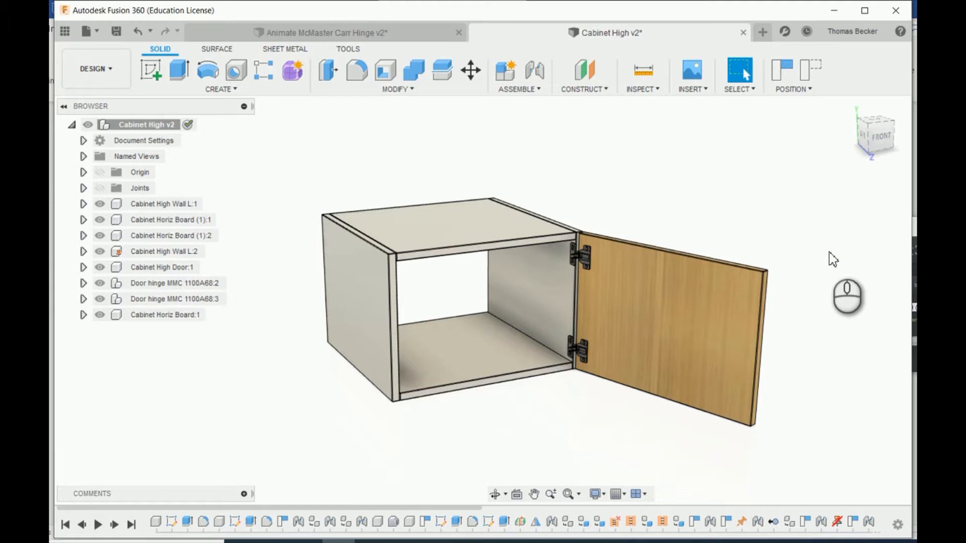
Swing the cabinet door on its hinges to check its motion, and close the Cabinet High design
click(762, 310)
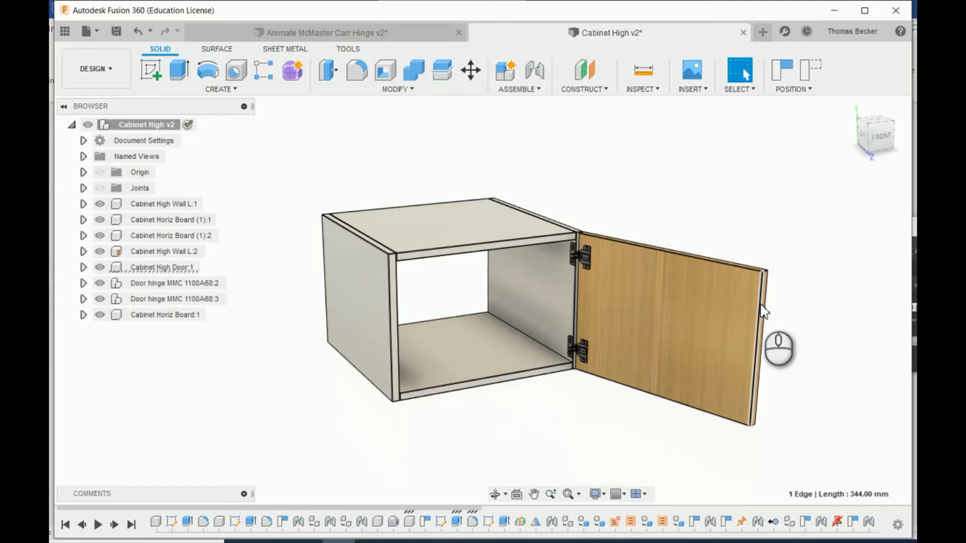
drag(759, 304, 688, 304)
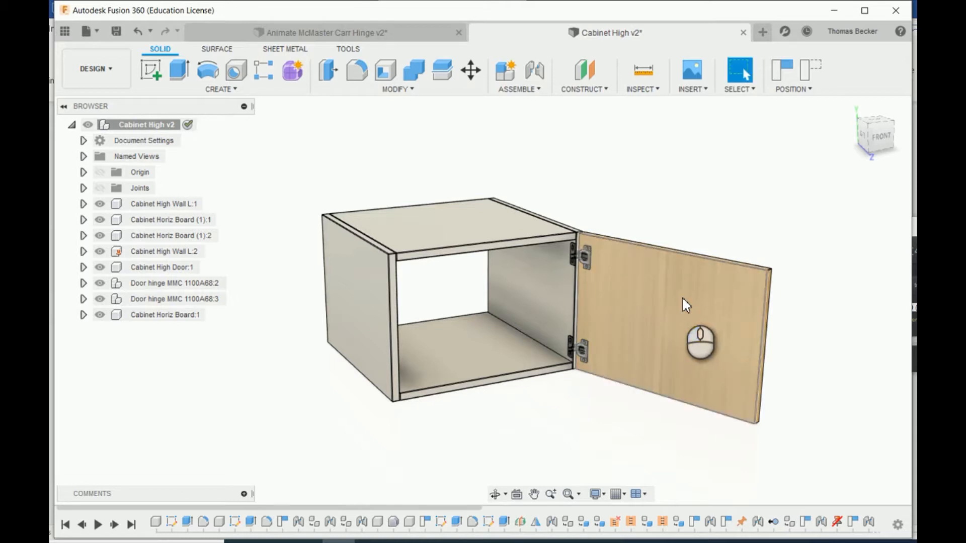
click(743, 32)
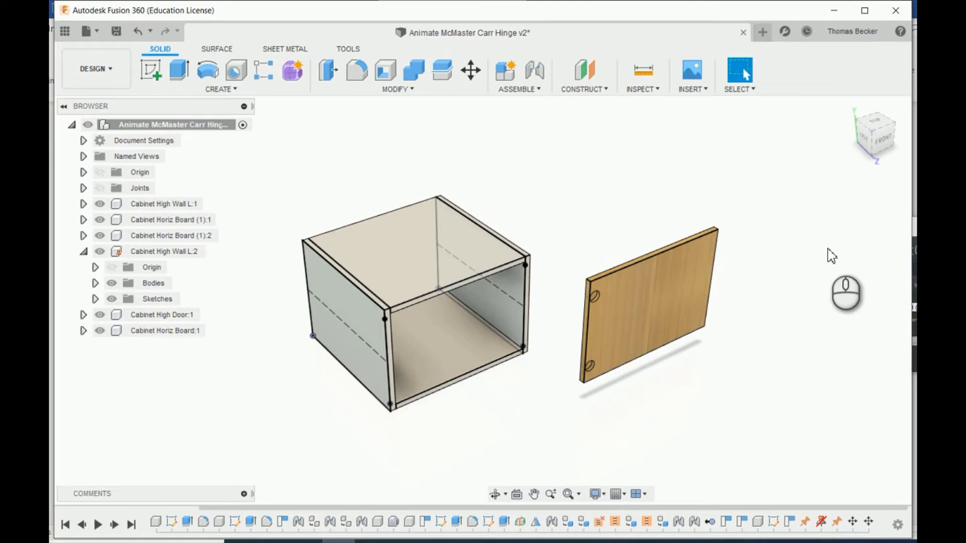
key(alt+Tab)
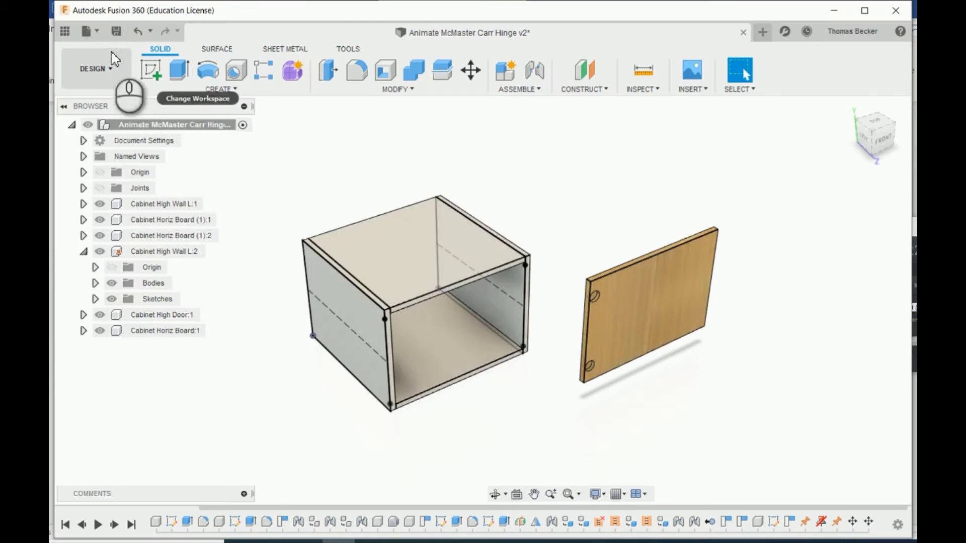
Create a new design and open the McMaster-Carr component catalogue in it
click(87, 31)
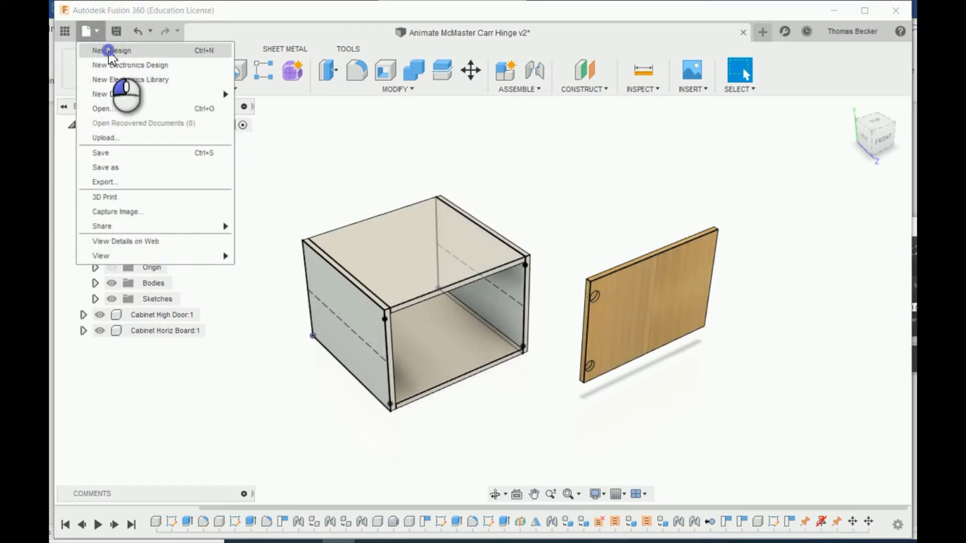
click(108, 50)
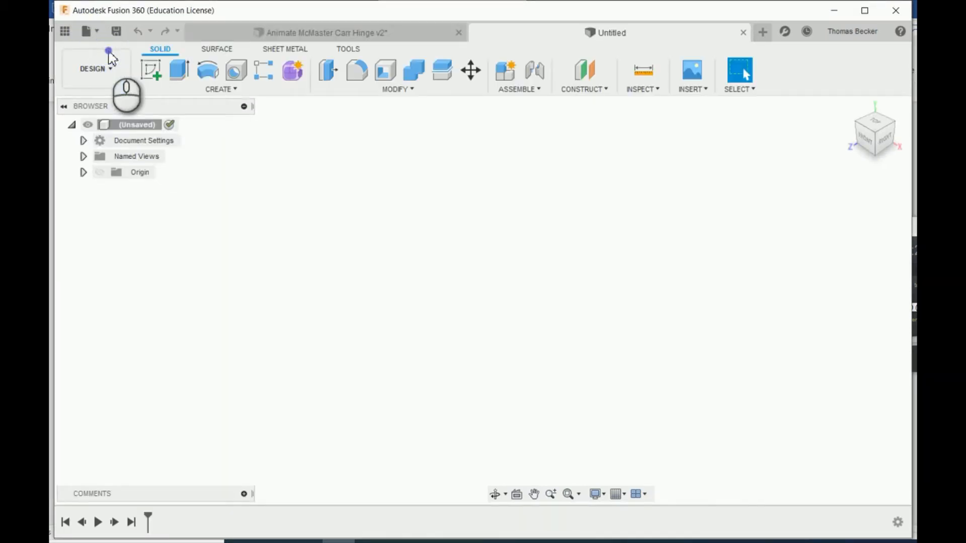
click(692, 91)
click(704, 198)
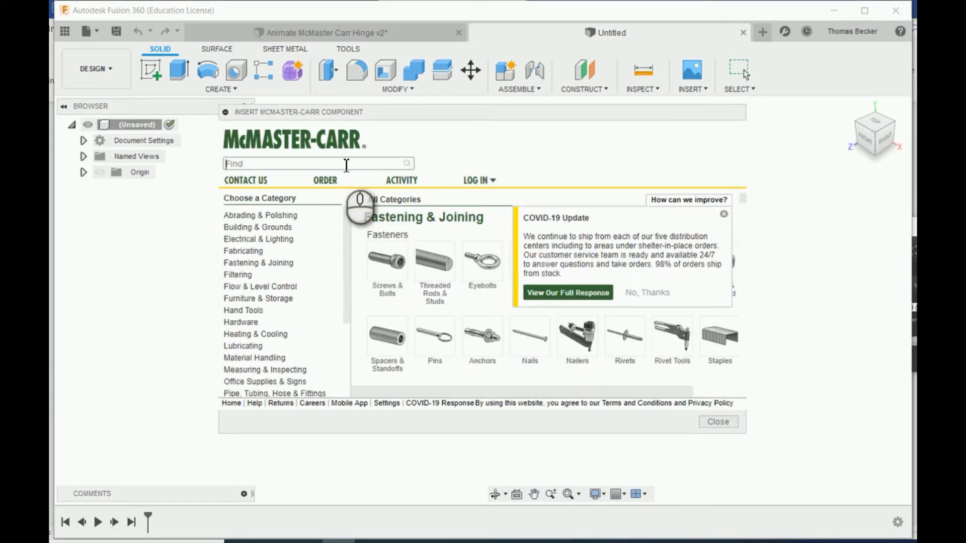
Find part 1100A68 in the catalogue and insert its hinge model as 3-D STEP without moving it
key(Return)
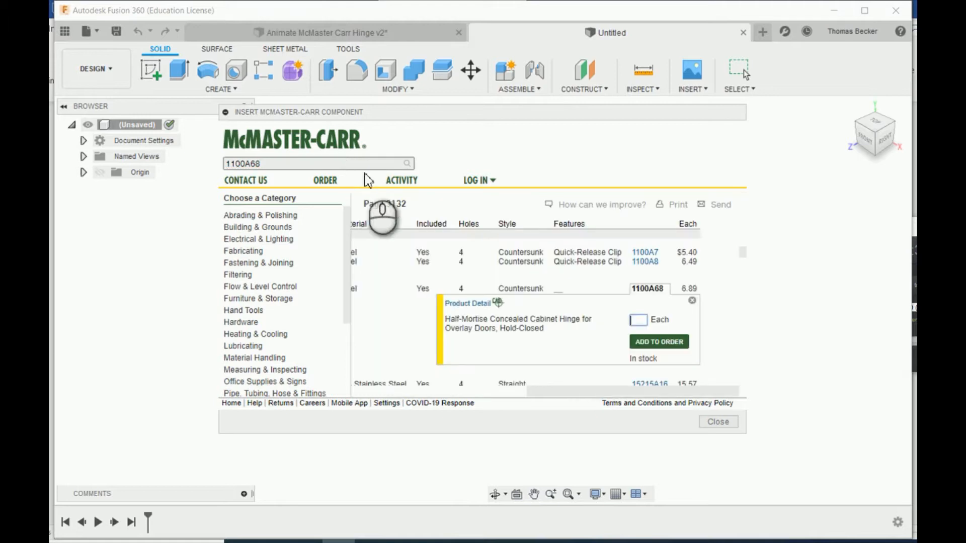
click(474, 303)
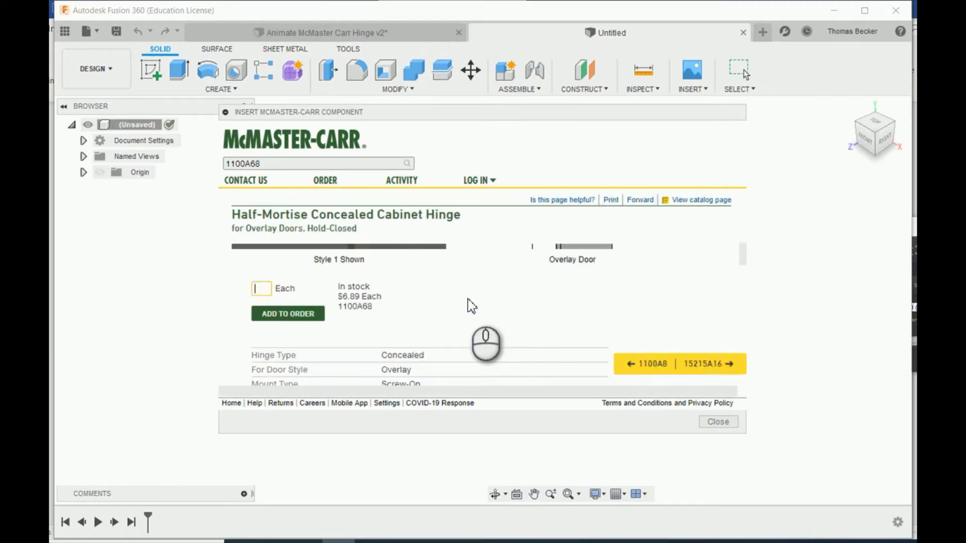
scroll(426, 310, down, 3)
scroll(426, 310, down, 10)
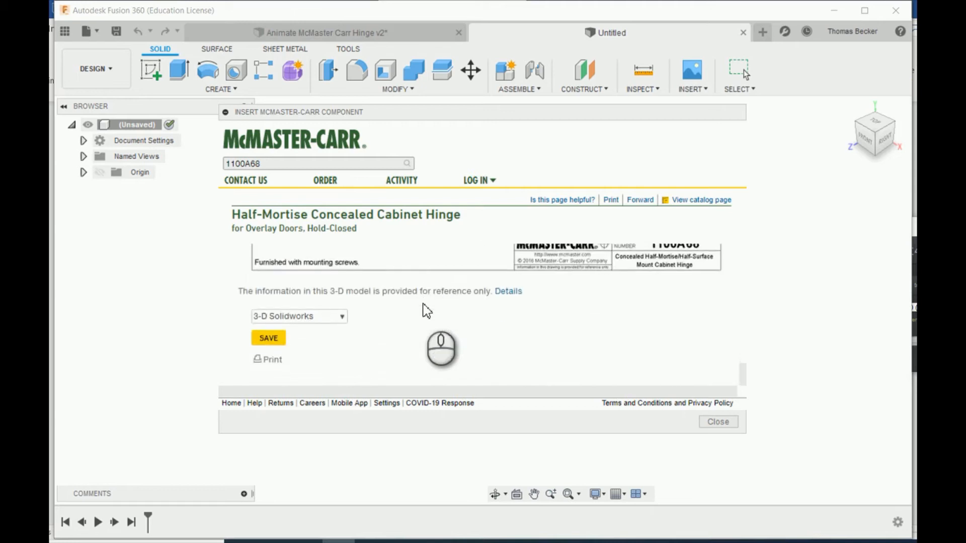
click(300, 316)
click(280, 374)
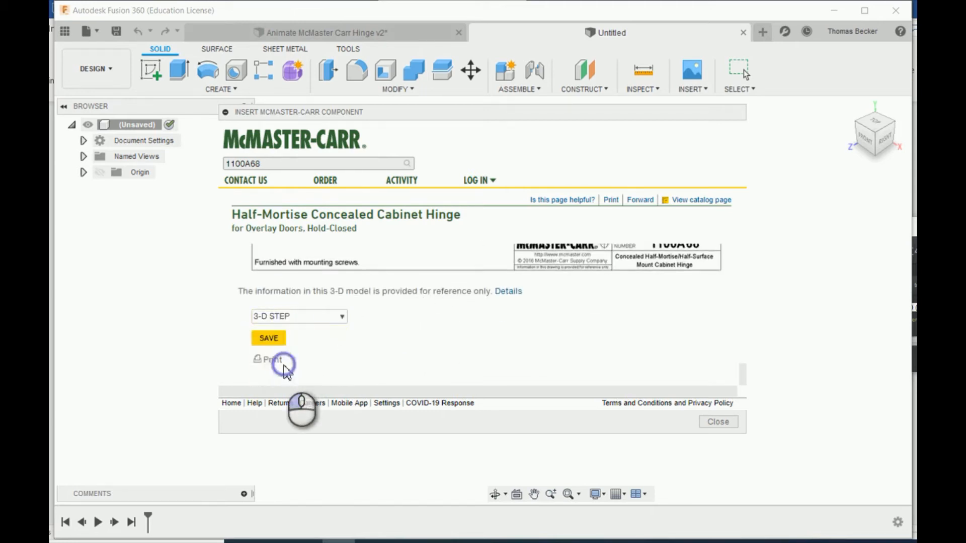
click(268, 339)
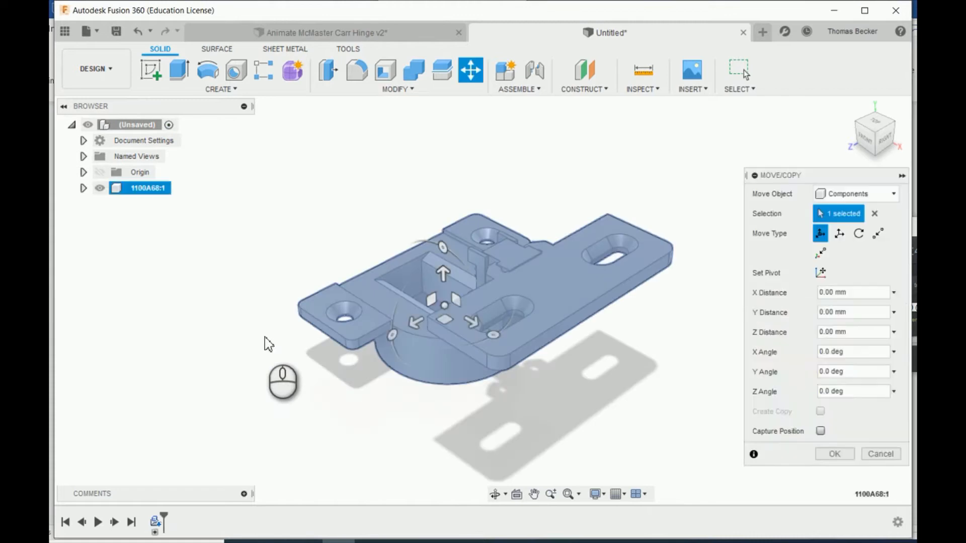
key(Return)
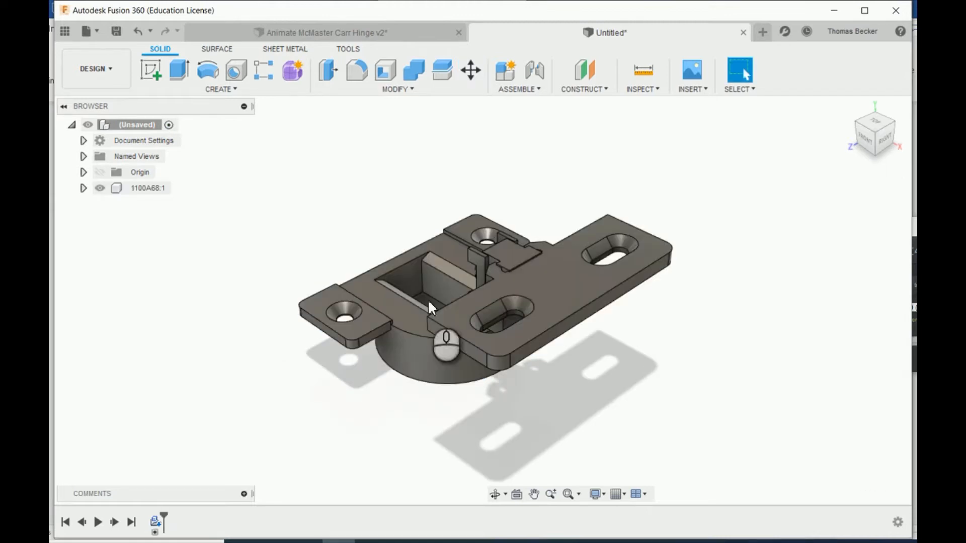
Expand the hinge component's bodies and examine the cup and mounting plate by toggling the visibility of each body
click(84, 188)
click(95, 220)
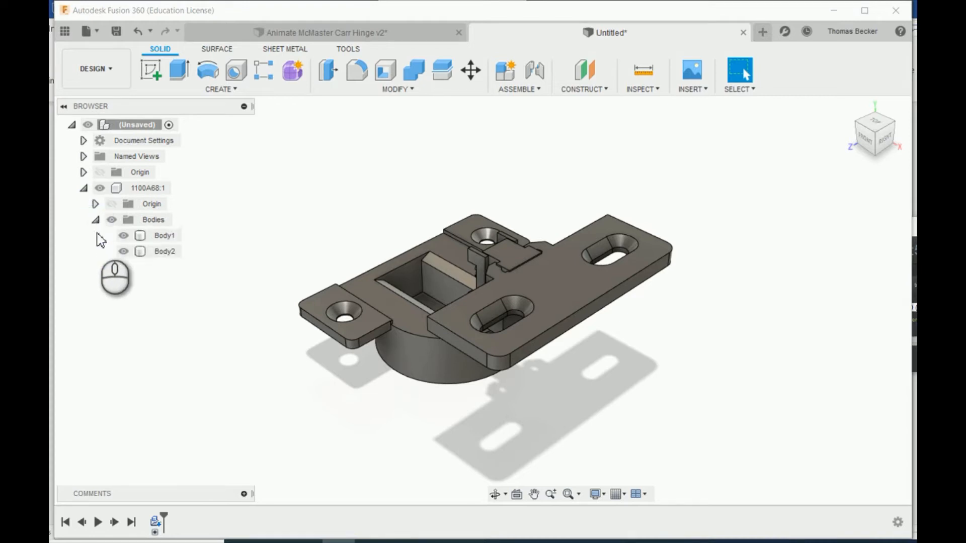
click(124, 235)
click(124, 235)
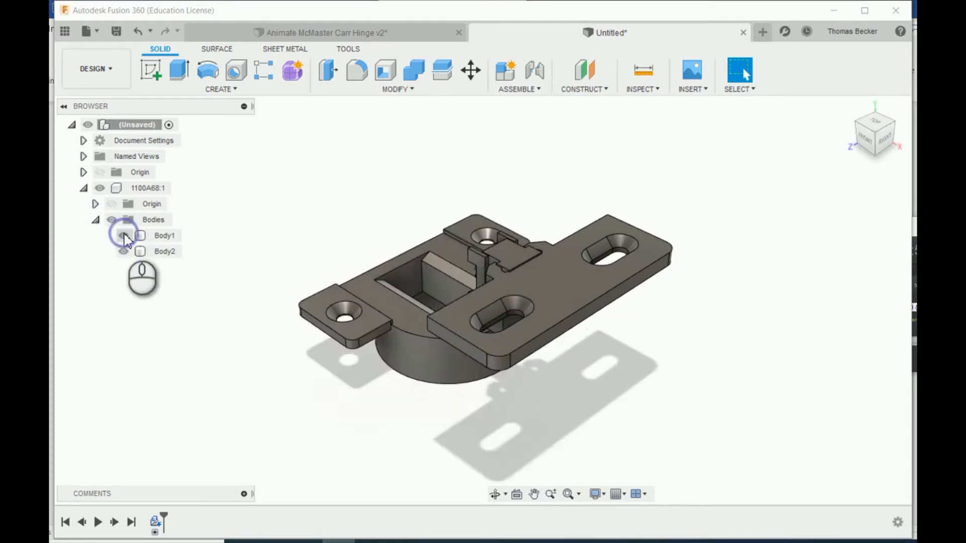
click(123, 252)
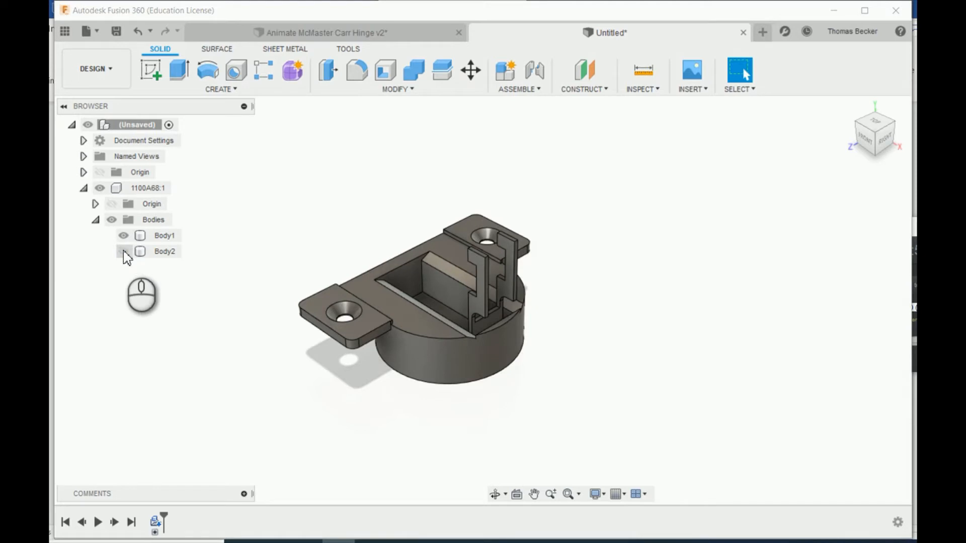
click(123, 252)
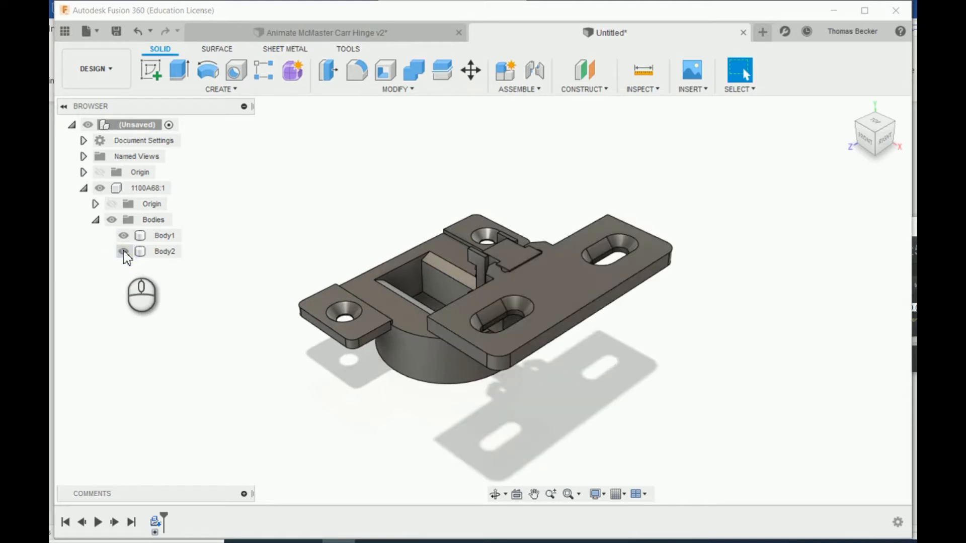
shift+middle_drag(306, 285, 470, 272)
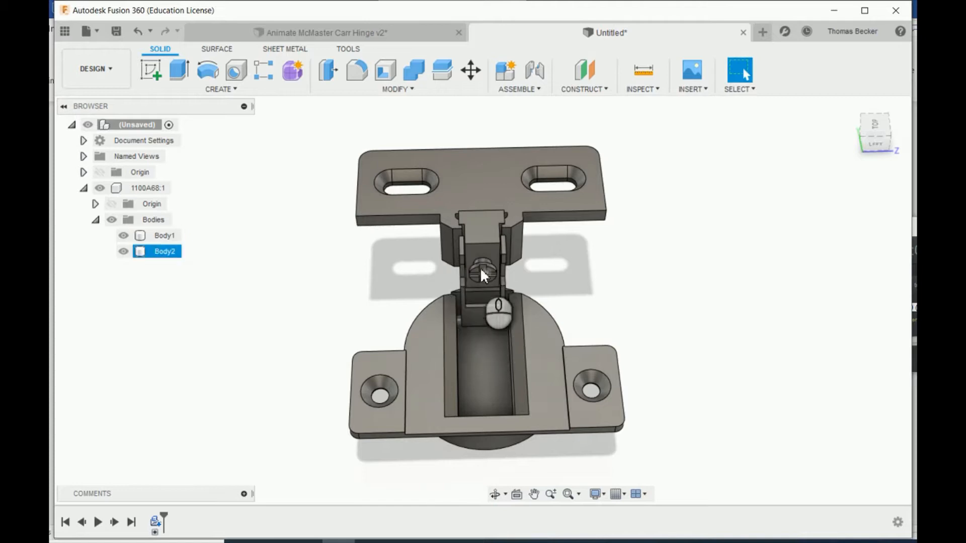
click(124, 236)
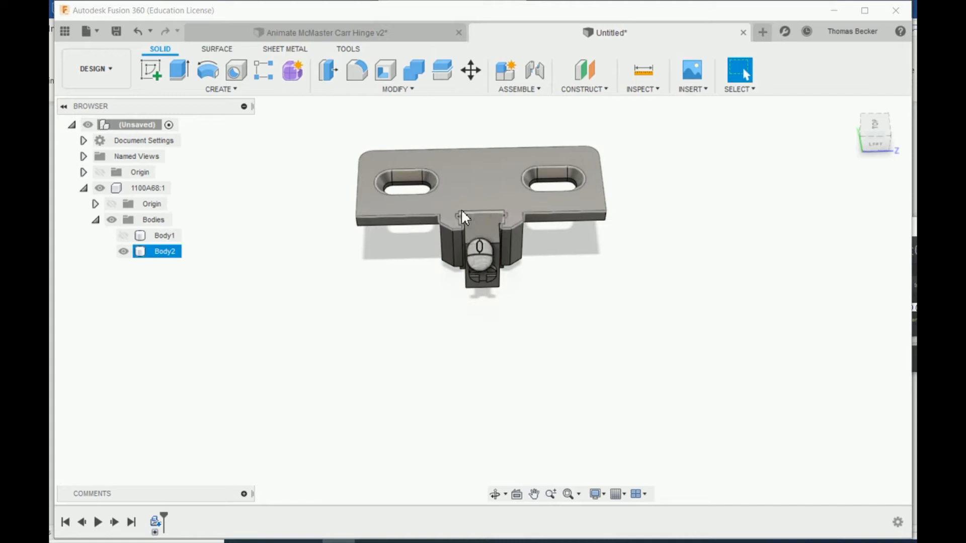
click(125, 237)
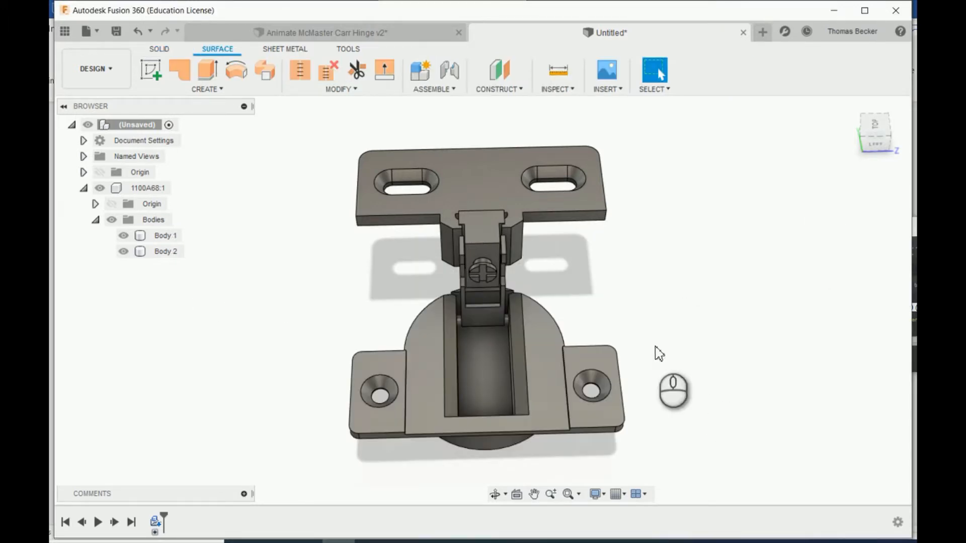
Hide Body 2 and unstitch Body 1 into separate surface bodies with chain selection on
click(400, 408)
click(332, 402)
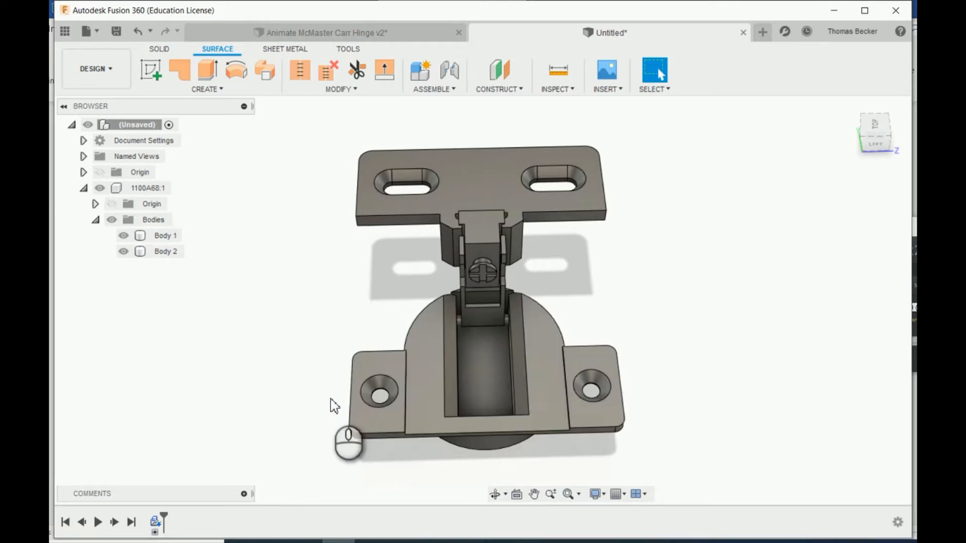
click(124, 251)
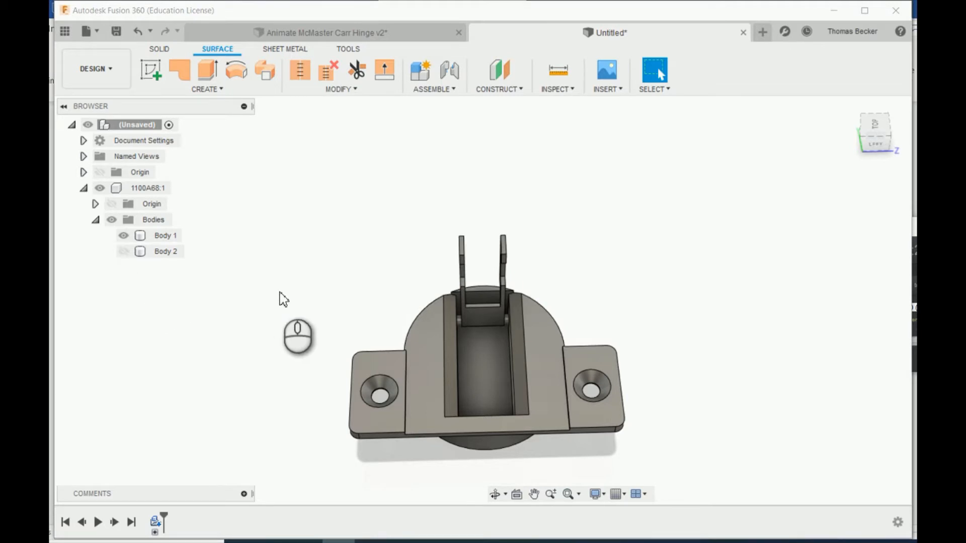
click(328, 74)
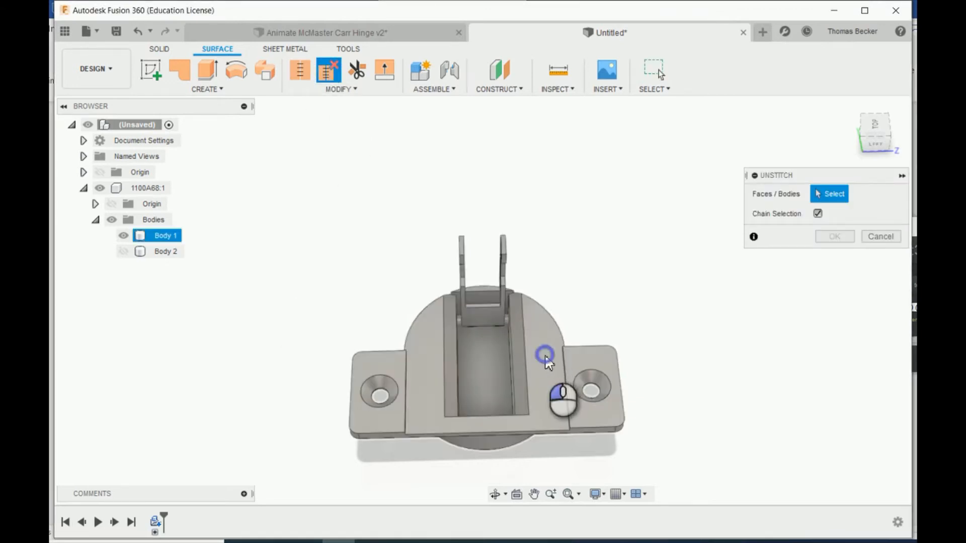
click(546, 360)
click(835, 236)
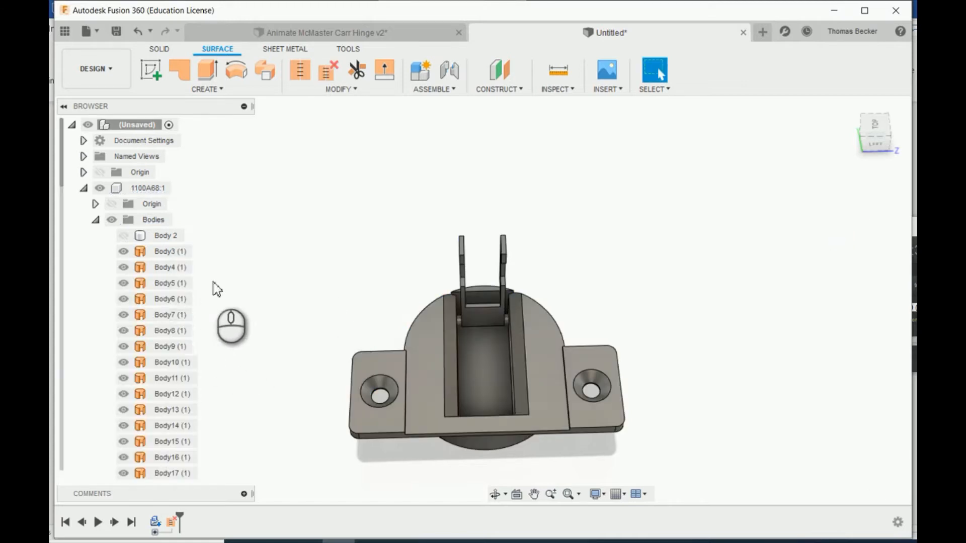
Window-select the surfaces of the hinge cup and mounting ears, and add the cup's top face and pocket floor
scroll(171, 330, down, 3)
scroll(171, 332, down, 3)
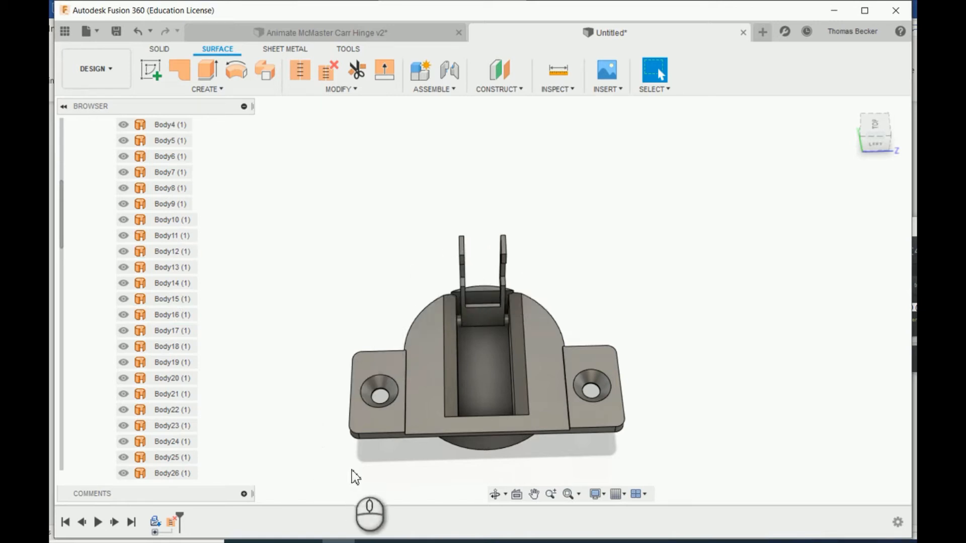
middle_drag(427, 374, 453, 316)
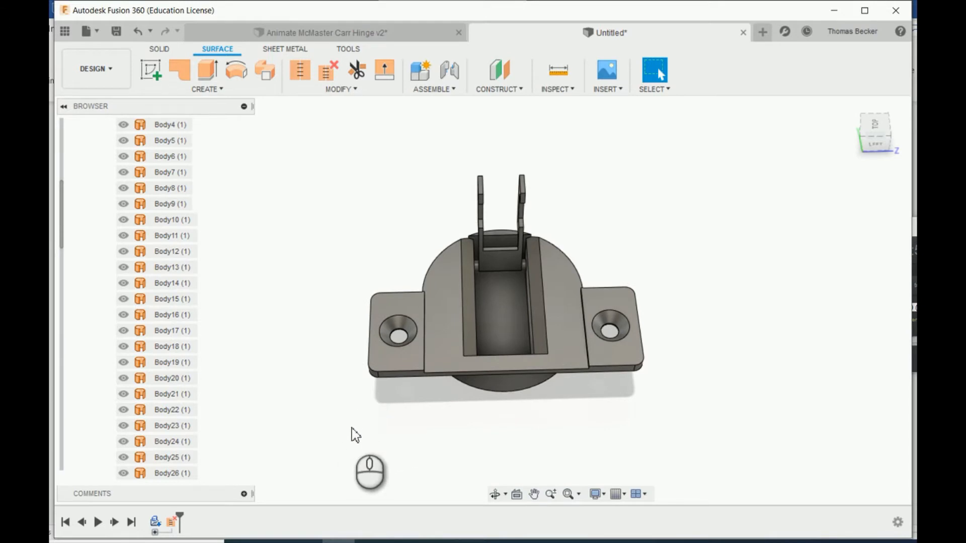
drag(355, 419, 679, 275)
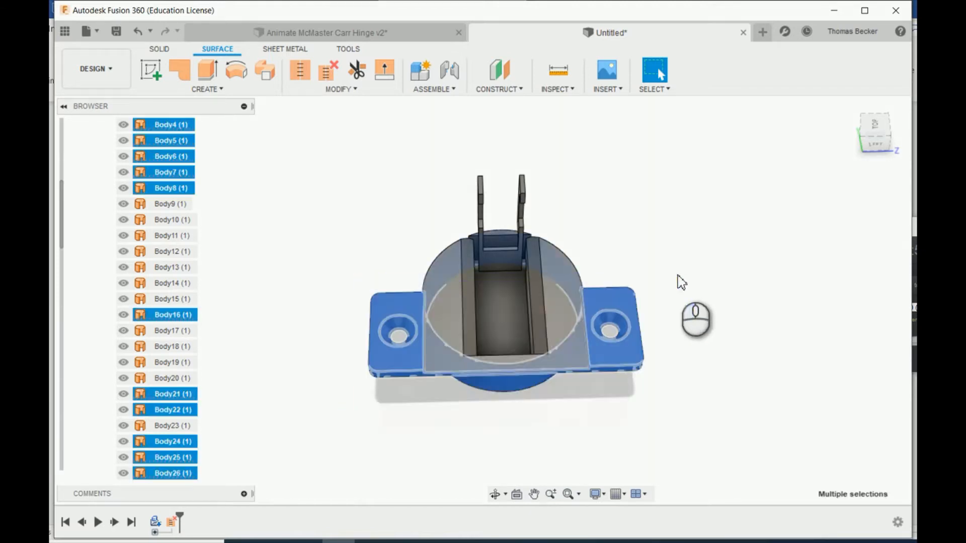
ctrl+click(449, 310)
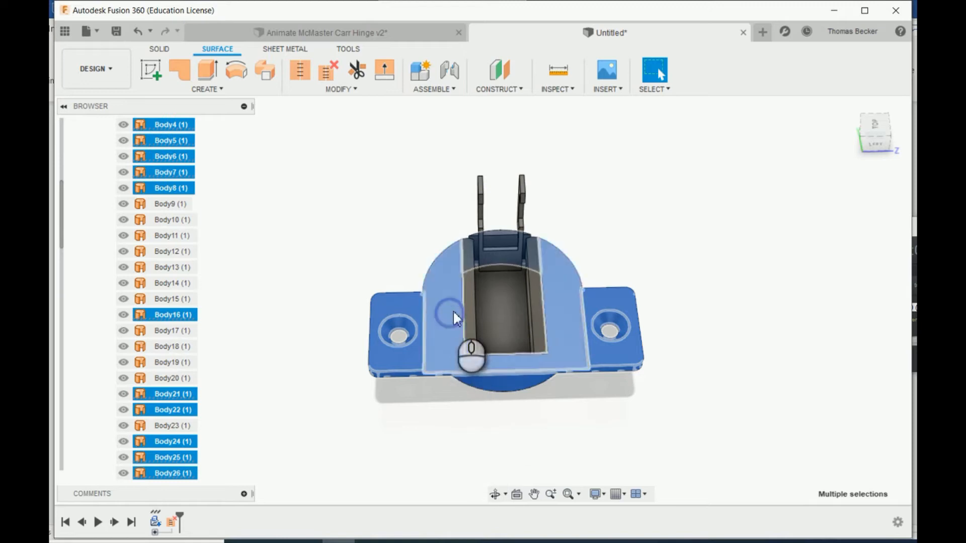
ctrl+click(487, 315)
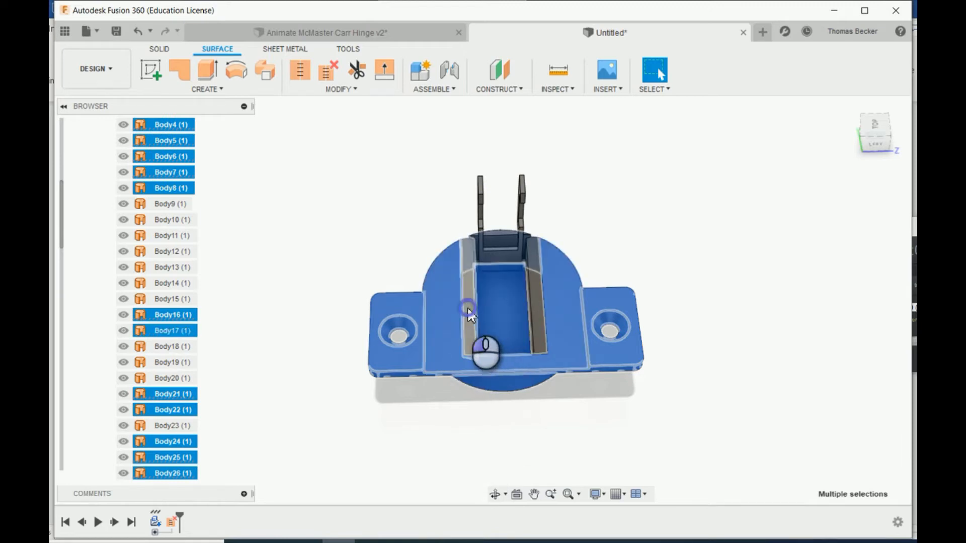
Add the pocket's sloped rim faces, recessed end wall and first side wall to the selected cup surfaces
scroll(502, 269, up, 3)
scroll(503, 270, up, 2)
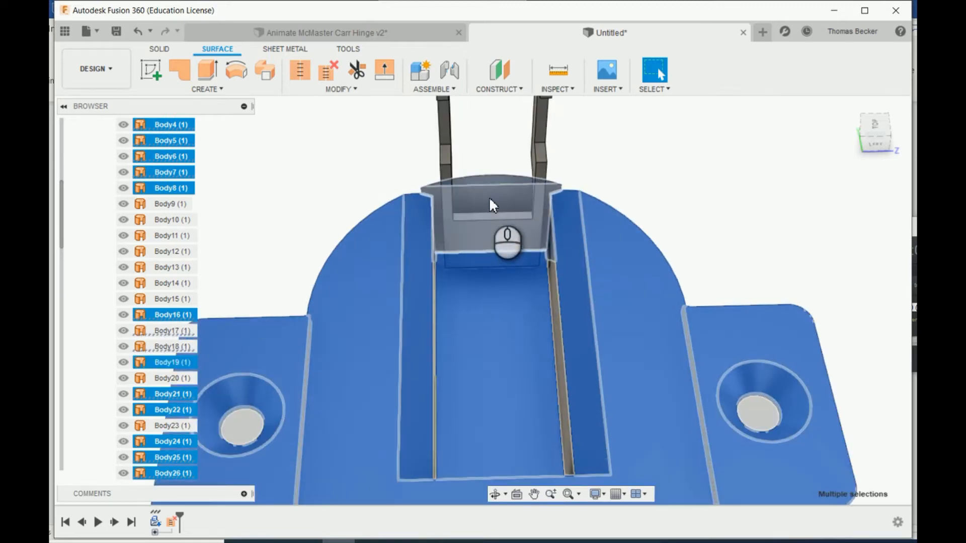
ctrl+click(488, 197)
shift+middle_drag(487, 201, 495, 231)
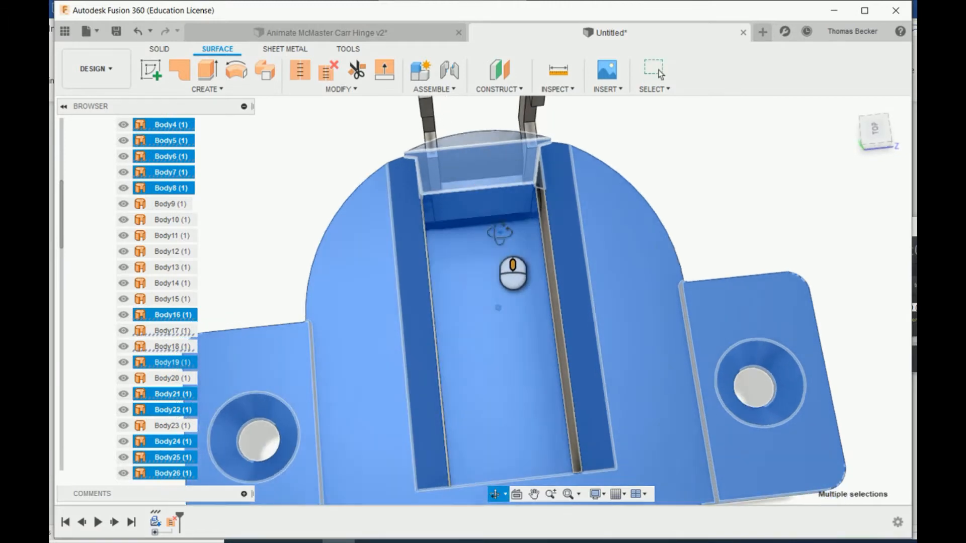
ctrl+click(466, 142)
shift+middle_drag(501, 302, 432, 326)
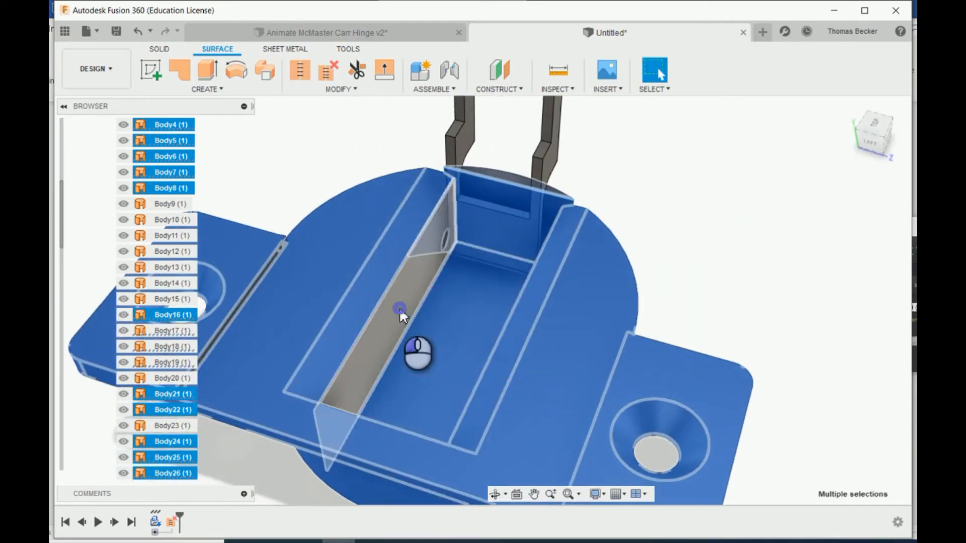
Add the remaining pocket side wall faces and the thin step faces beside both mounting ears to the selection
shift+middle_drag(280, 327, 256, 298)
scroll(256, 297, up, 5)
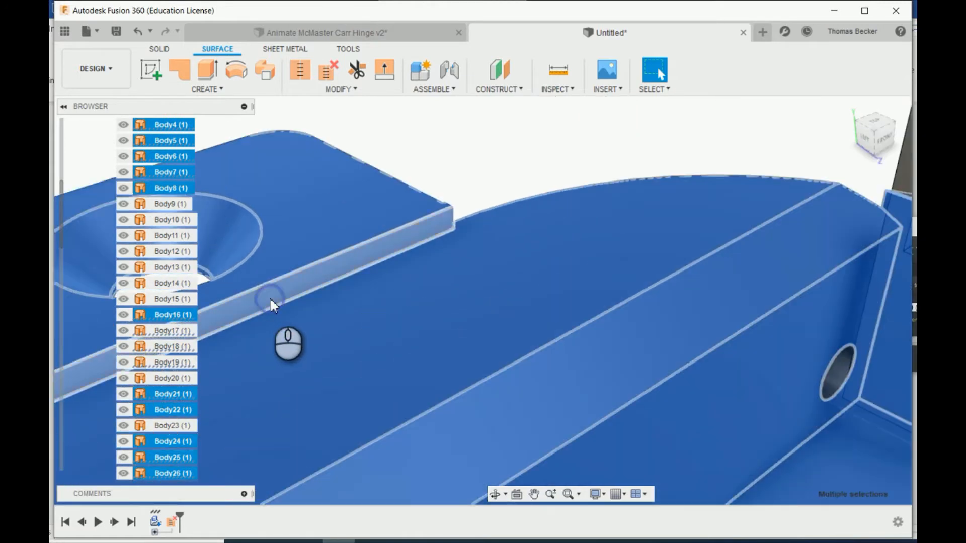
scroll(503, 373, down, 5)
shift+middle_drag(582, 417, 688, 429)
scroll(803, 307, up, 5)
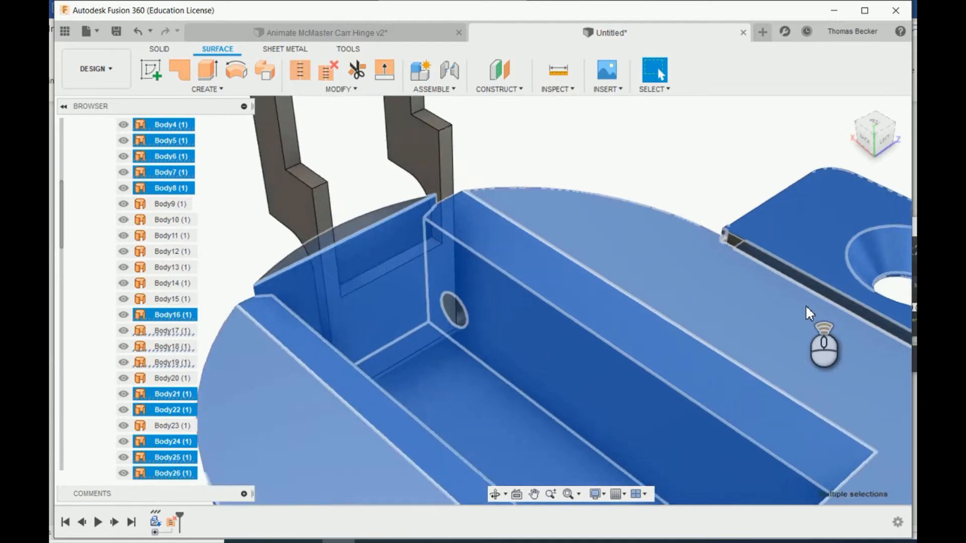
scroll(597, 424, down, 10)
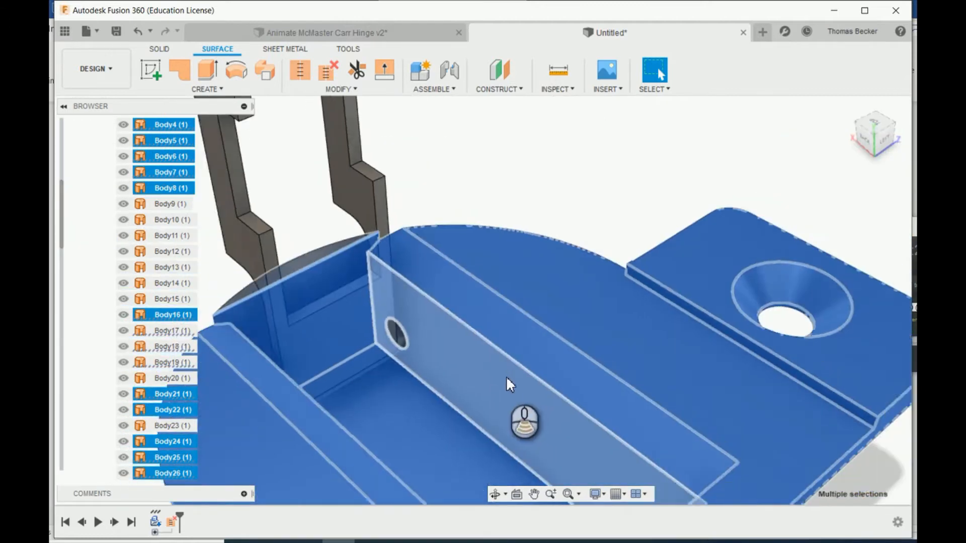
shift+middle_drag(500, 402, 258, 372)
scroll(390, 328, up, 5)
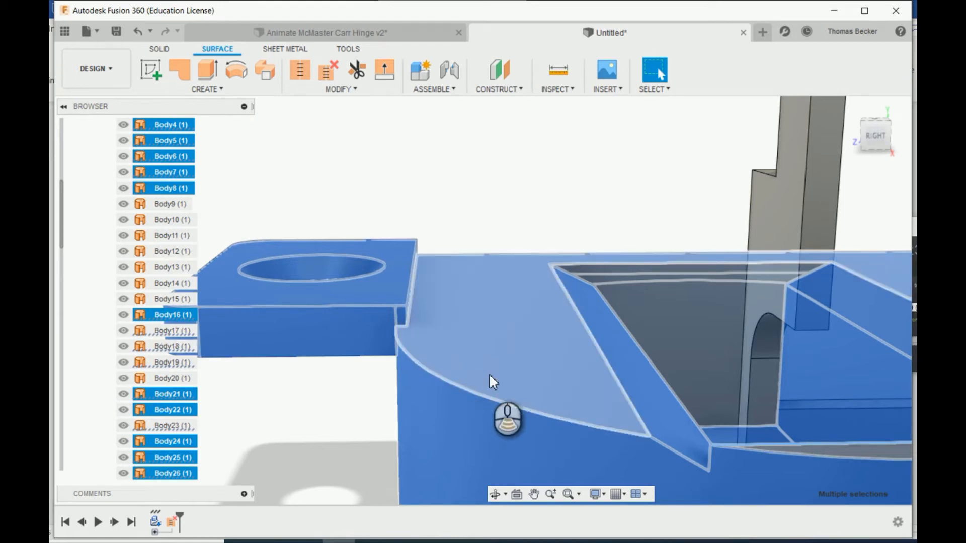
Add the pocket's opposite end wall and the small corner faces where the mounting ears meet the cup to the selection
scroll(523, 377, down, 5)
shift+middle_drag(629, 400, 604, 345)
click(611, 318)
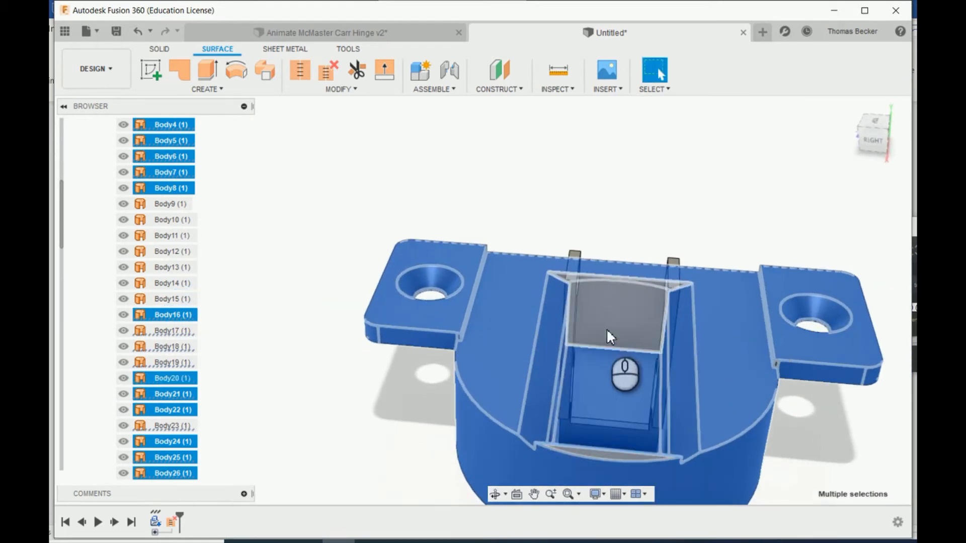
scroll(771, 371, up, 4)
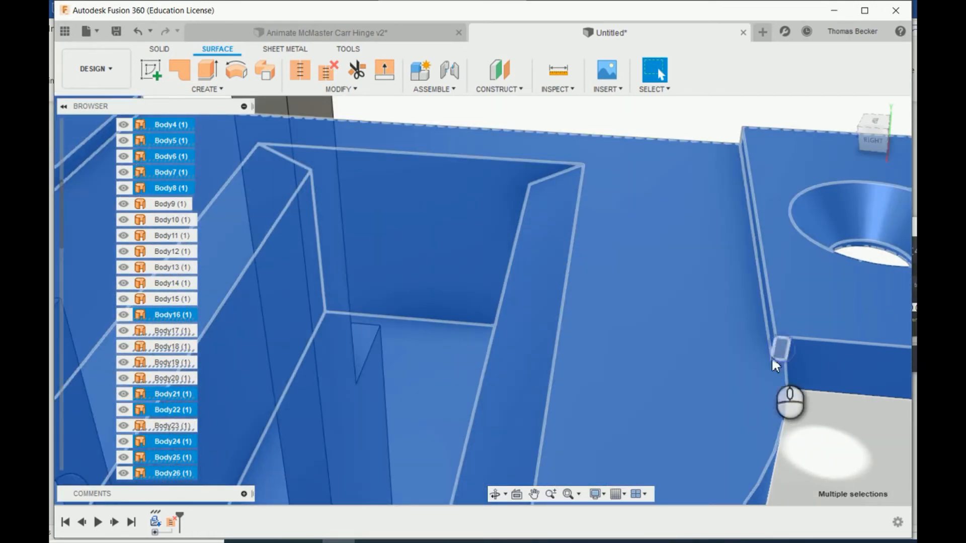
scroll(677, 418, down, 5)
shift+middle_drag(596, 441, 581, 357)
Add the crescent-shaped ledge at the cup's rounded rim to the selection and check the cup for unselected faces
shift+middle_drag(509, 407, 600, 151)
scroll(549, 329, up, 3)
shift+middle_drag(551, 348, 557, 428)
shift+middle_drag(575, 311, 586, 290)
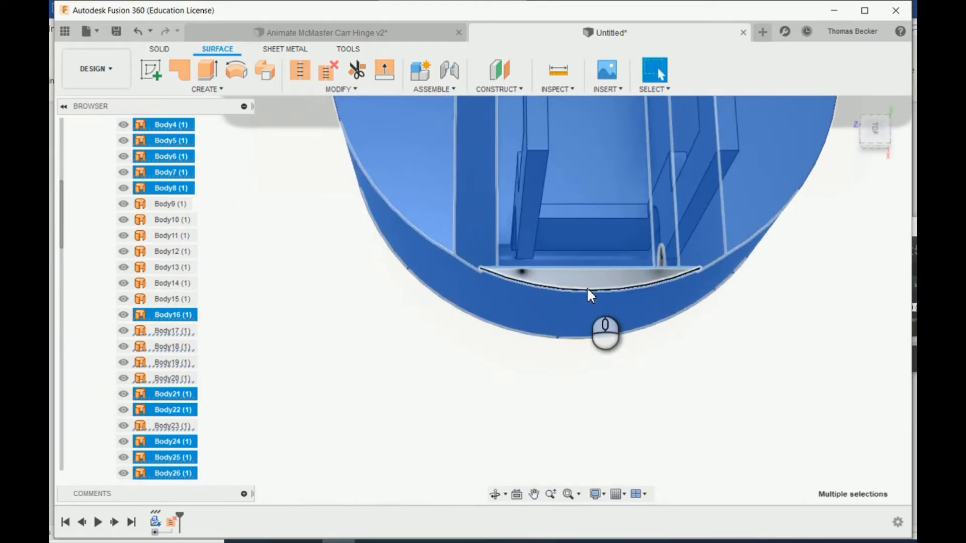
shift+middle_drag(511, 281, 645, 189)
middle_drag(443, 322, 765, 363)
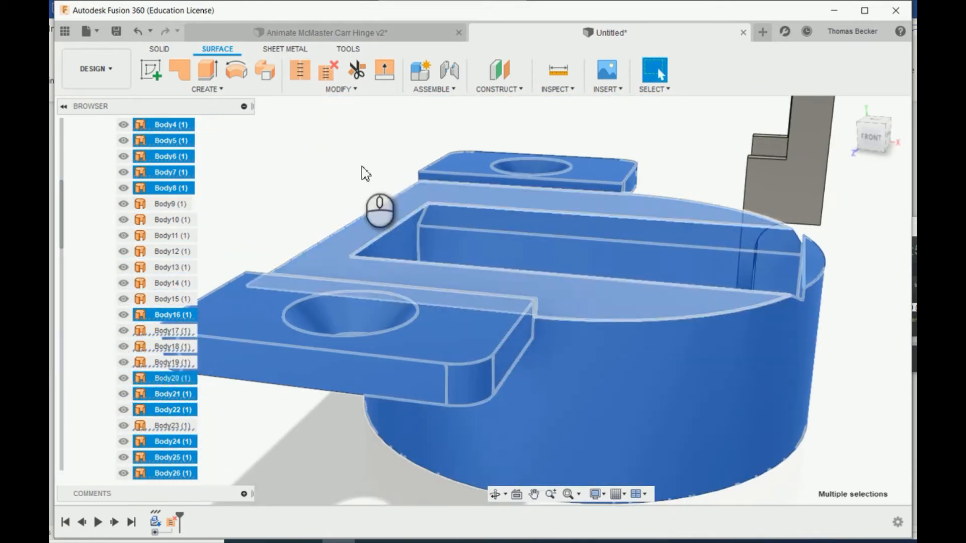
Stitch the selected cup and mounting ear surfaces into one body with a 0.10 mm tolerance
click(301, 73)
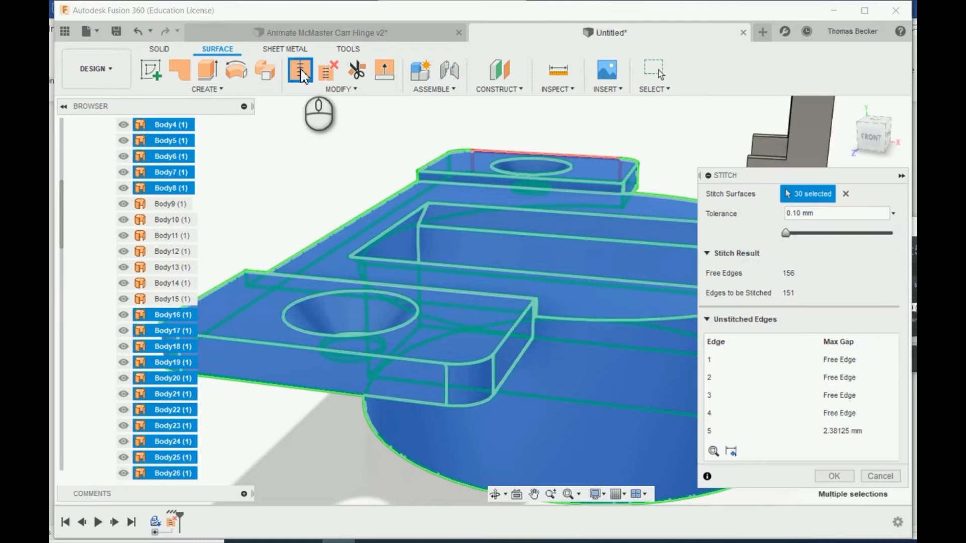
key(Return)
shift+middle_drag(311, 325, 399, 327)
middle_drag(347, 312, 754, 331)
scroll(753, 324, down, 3)
shift+middle_drag(632, 345, 667, 360)
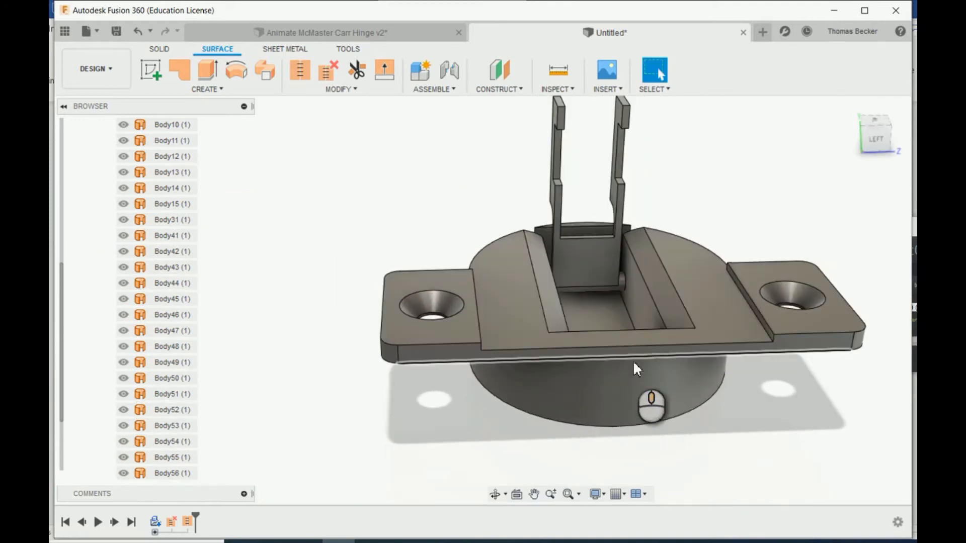
Hide the stitched cup body to check for cup surfaces left out of the stitch, and show it again
scroll(176, 424, down, 1)
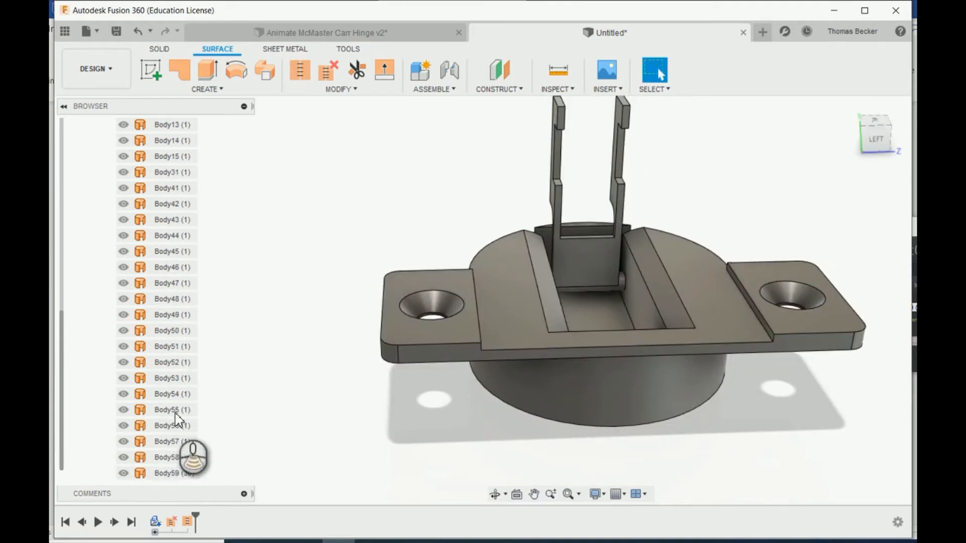
click(123, 474)
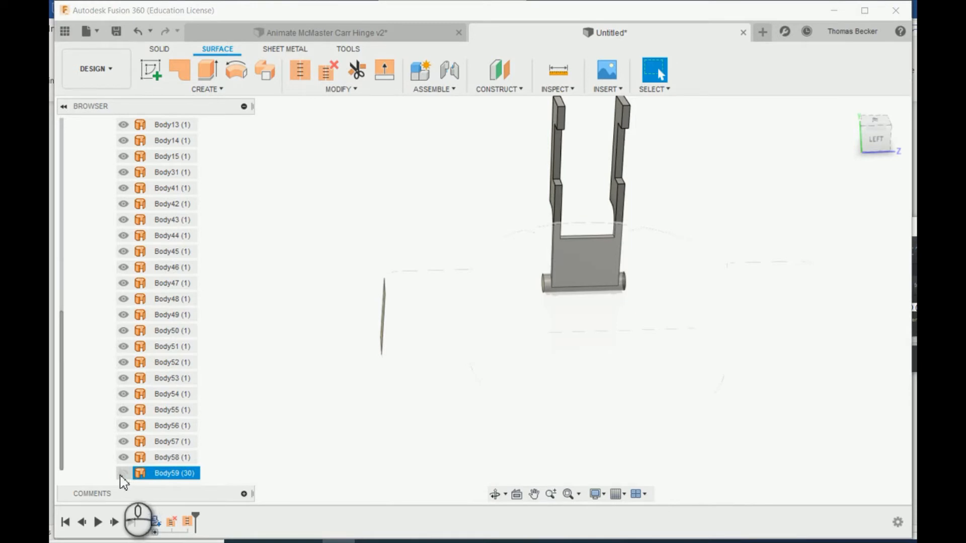
click(345, 411)
shift+middle_drag(345, 412, 372, 380)
key(Escape)
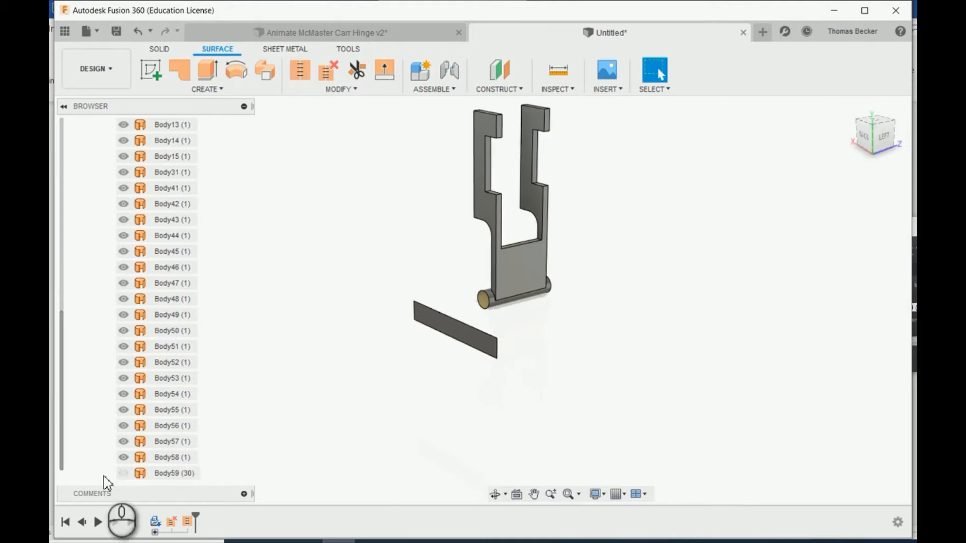
click(458, 342)
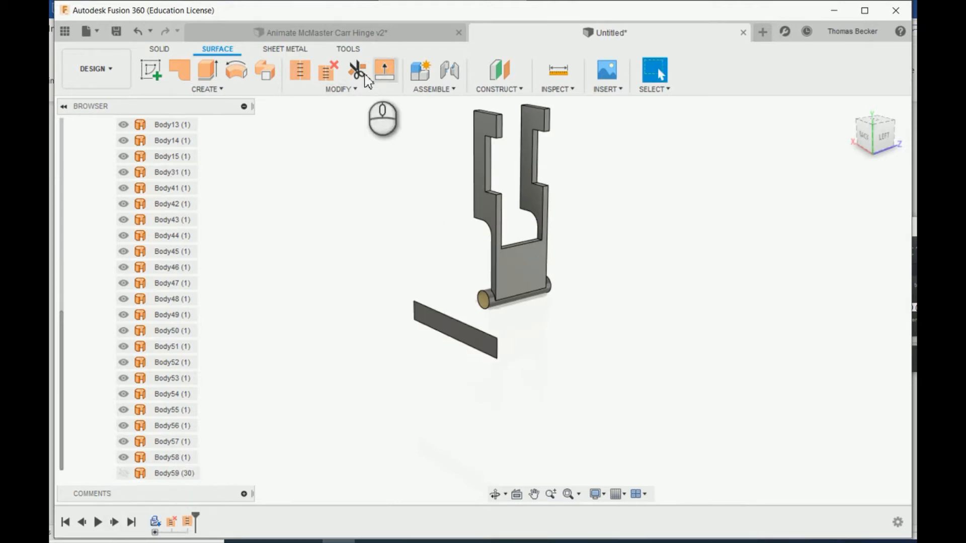
click(124, 472)
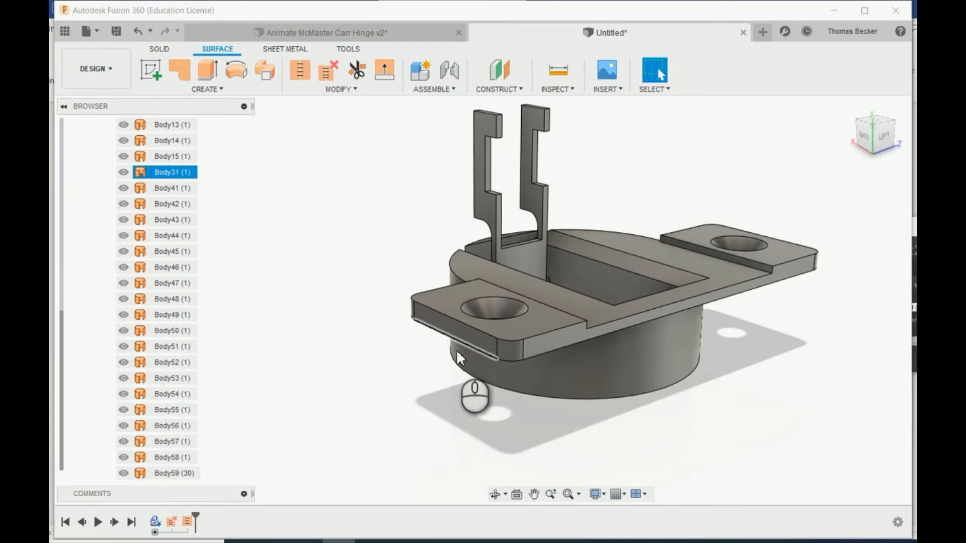
Stitch the mounting ear's leftover end face to the cup body with a 0.10 mm tolerance
click(445, 342)
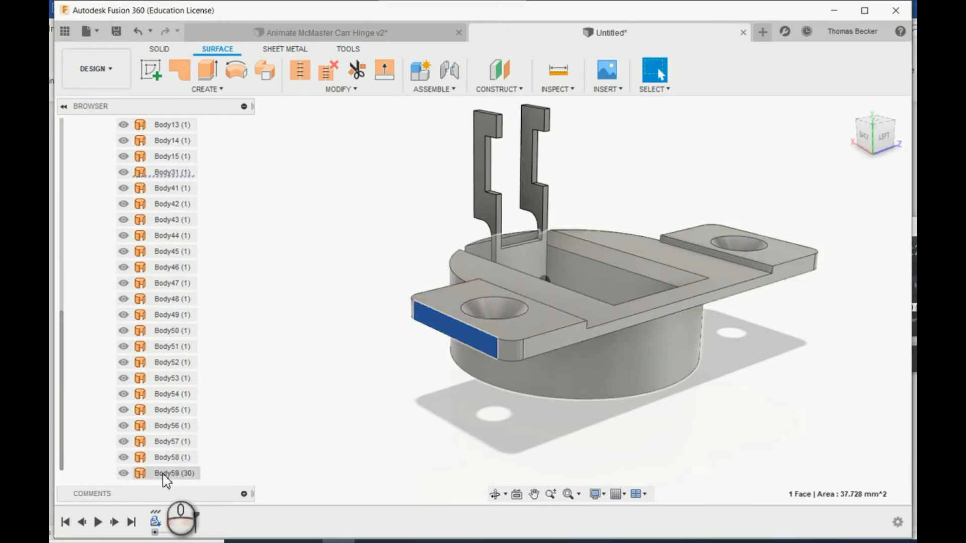
ctrl+click(164, 473)
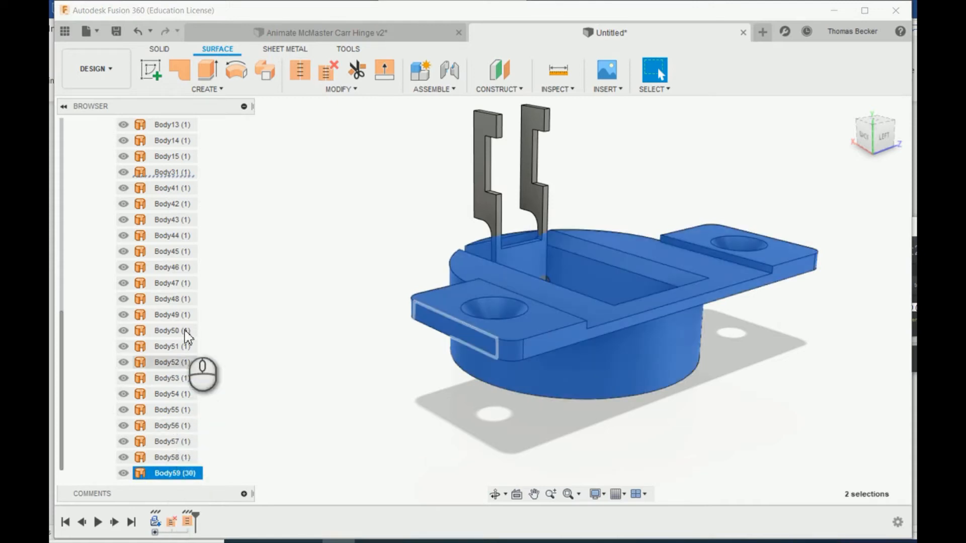
scroll(173, 336, up, 3)
scroll(172, 336, down, 1)
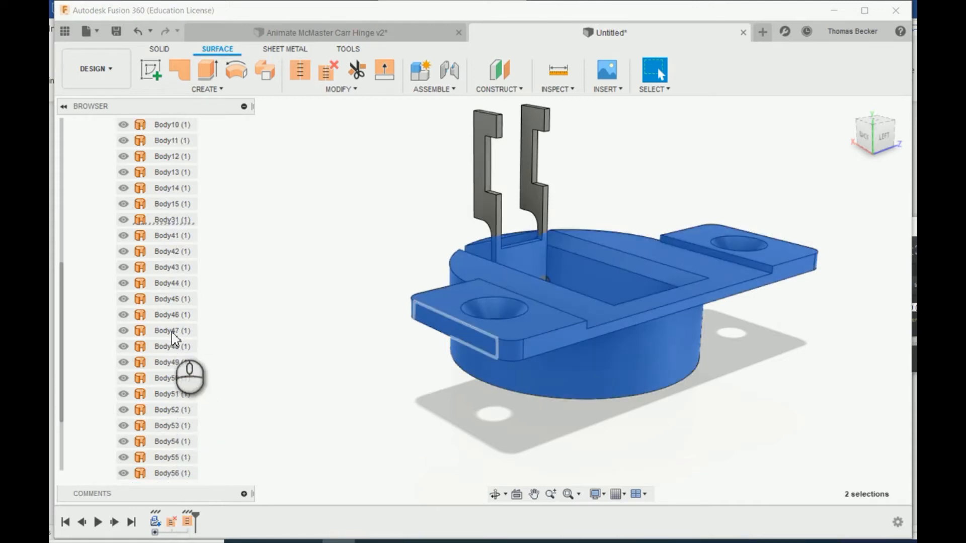
click(301, 73)
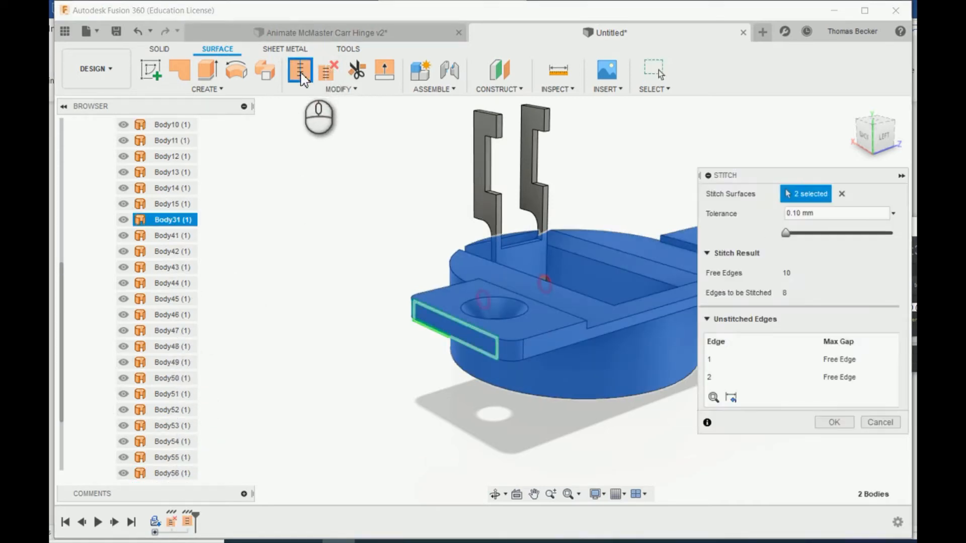
key(Return)
Hide the cup body and stitch all surfaces of the hinge arm and its pin with a 0.10 mm tolerance
scroll(177, 397, down, 1)
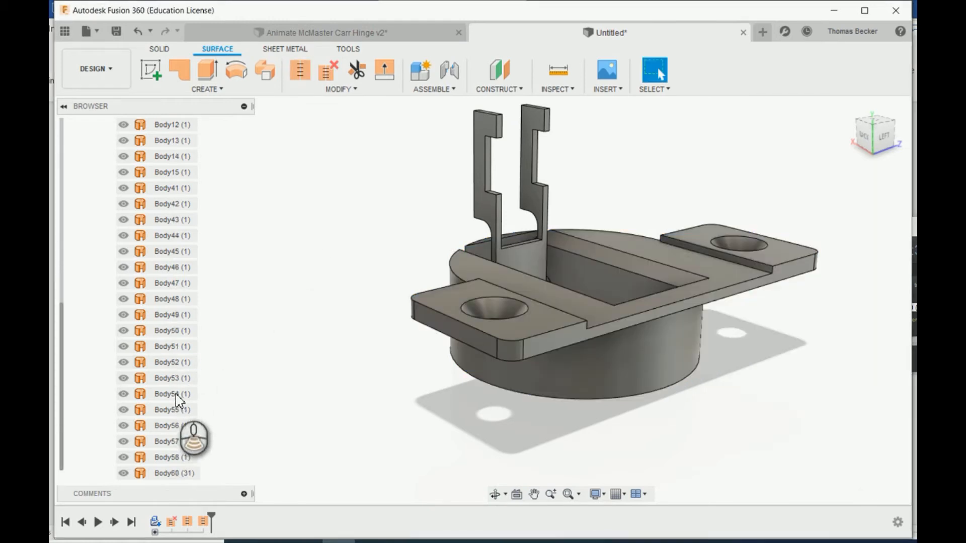
click(124, 473)
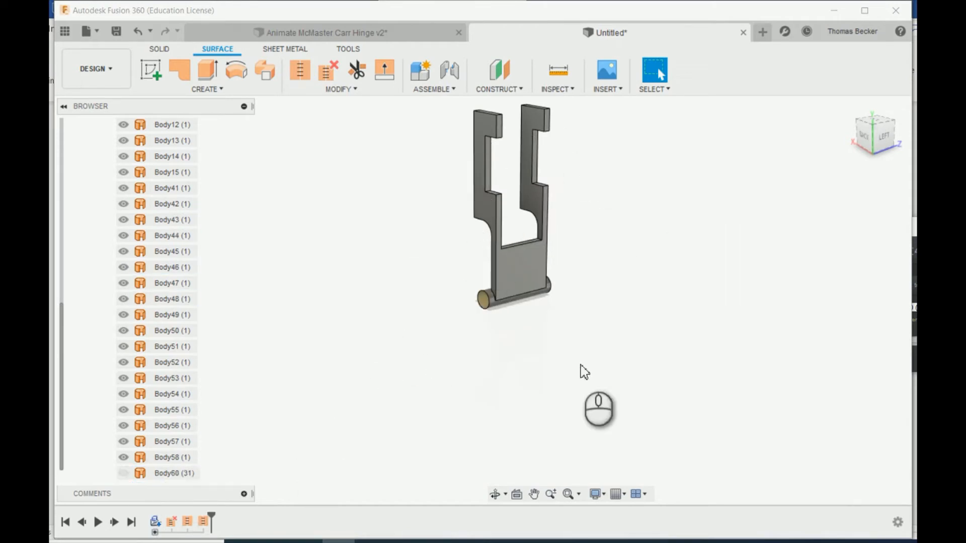
shift+middle_drag(570, 350, 555, 433)
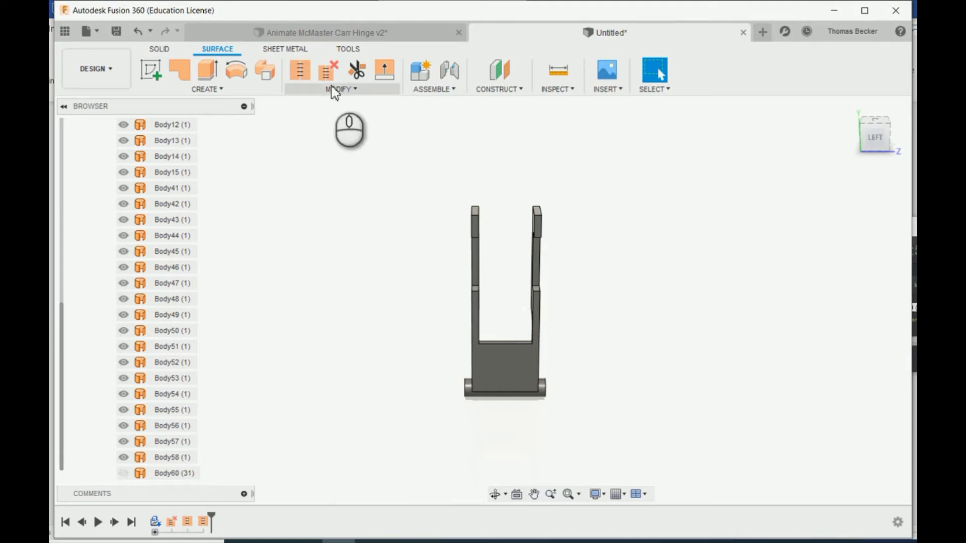
drag(419, 412, 641, 145)
click(300, 70)
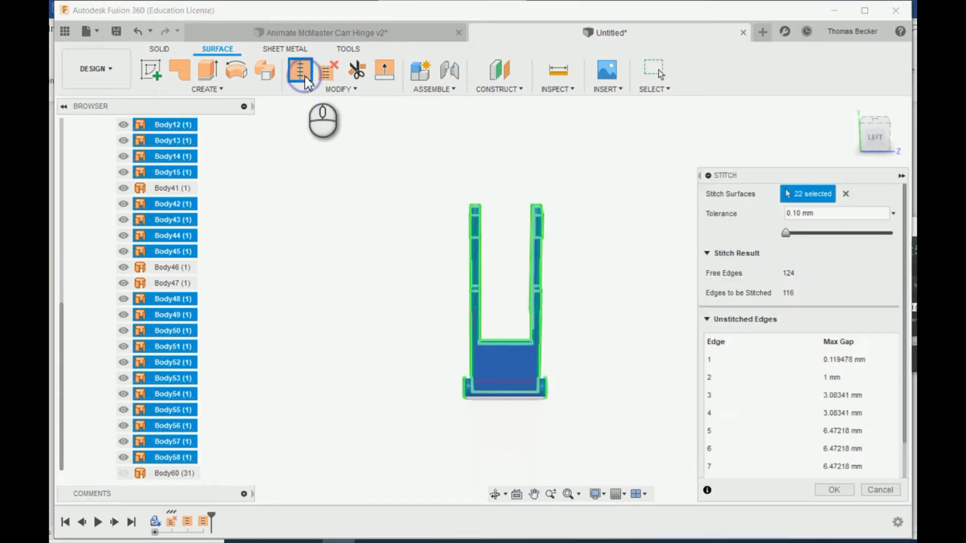
shift+middle_drag(572, 413, 489, 409)
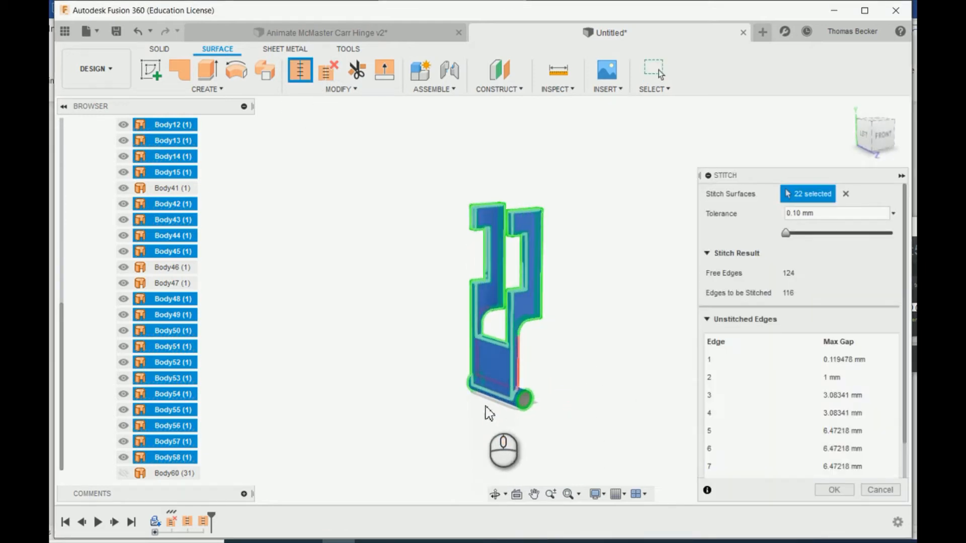
drag(455, 432, 599, 177)
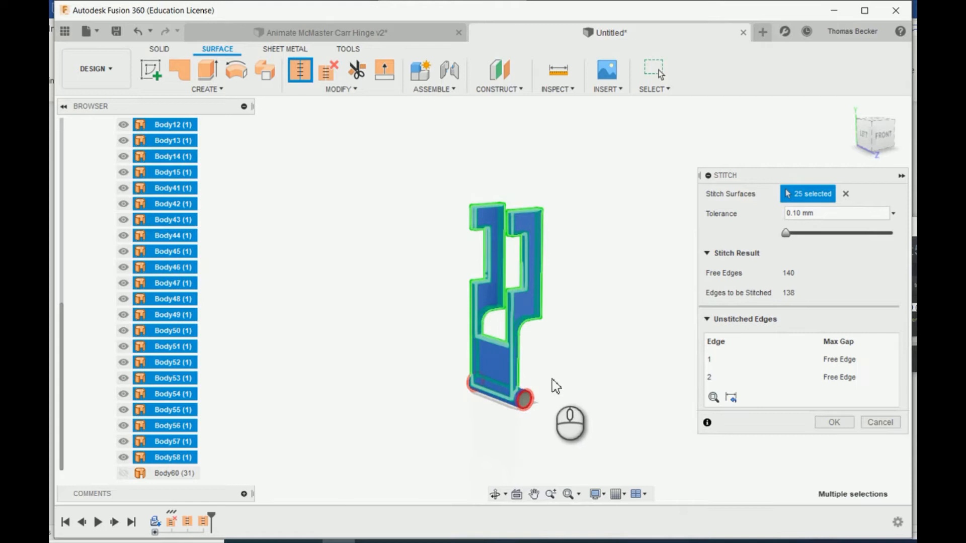
scroll(170, 387, up, 3)
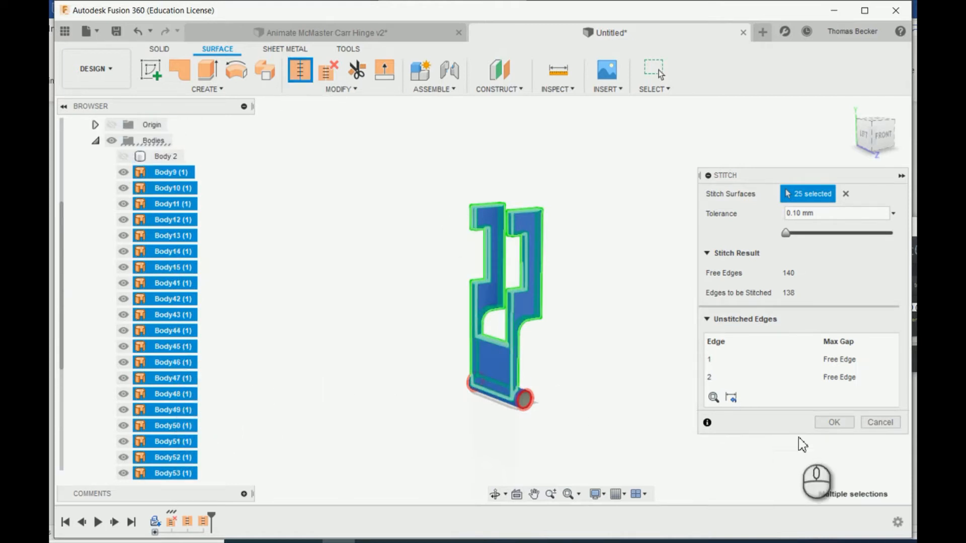
click(830, 423)
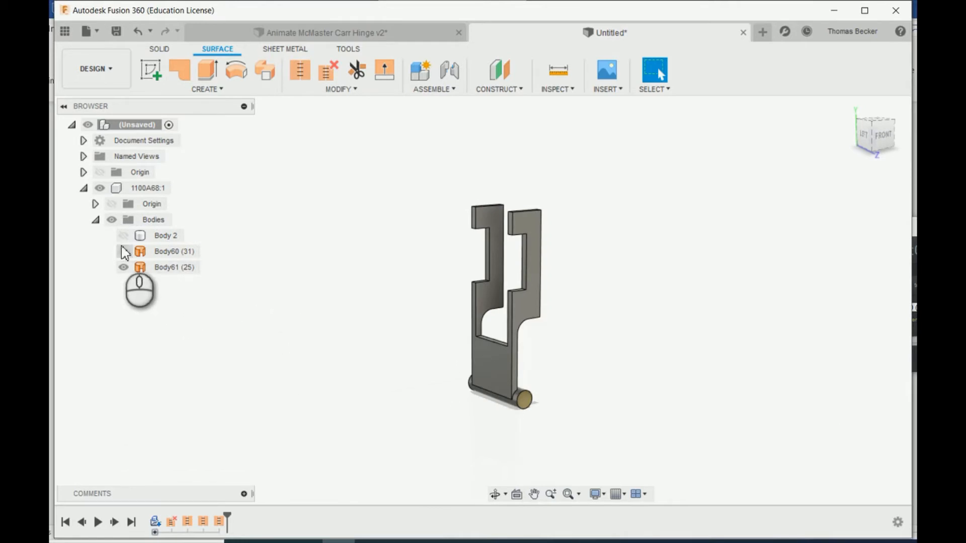
Check the separated hinge parts by toggling the visibility of the arm body, the cup body and Body 2
click(124, 268)
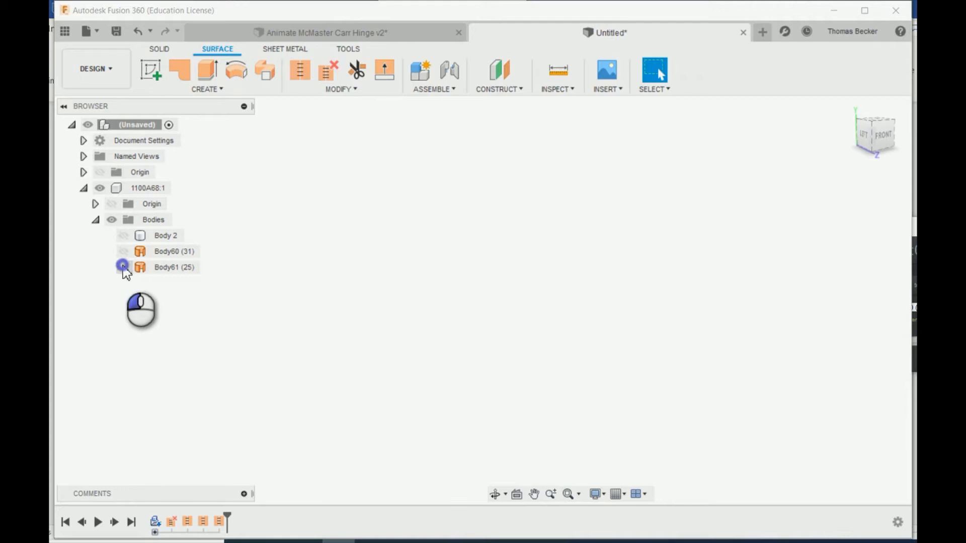
click(123, 267)
click(123, 252)
click(123, 252)
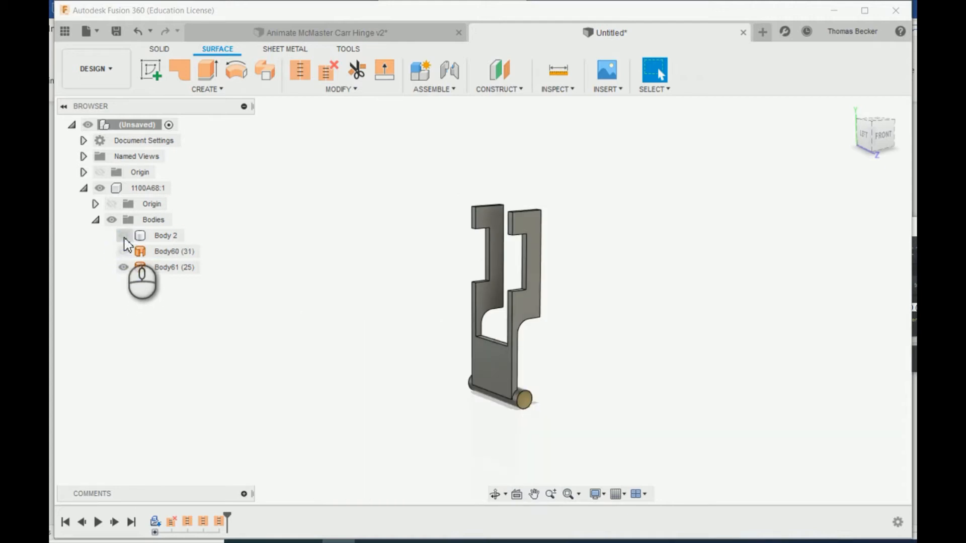
click(123, 236)
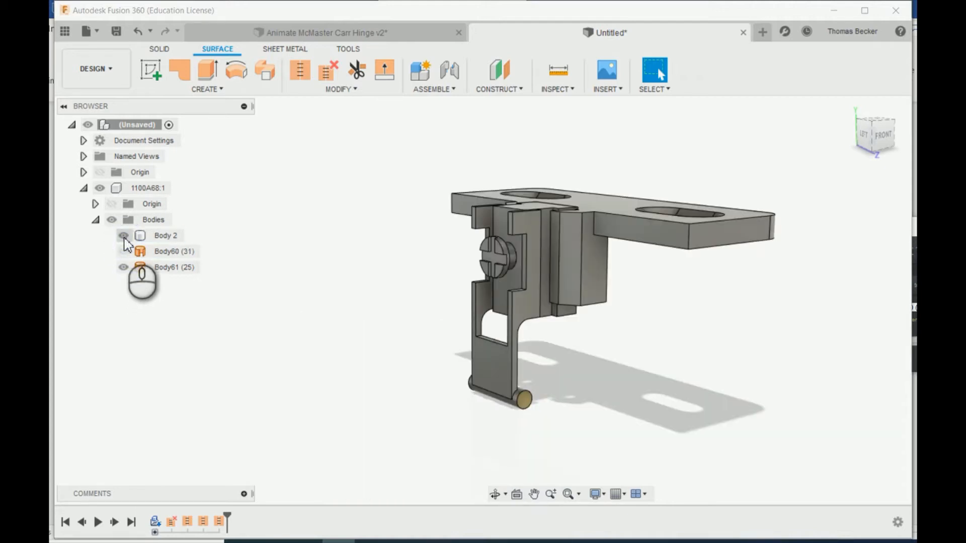
click(124, 236)
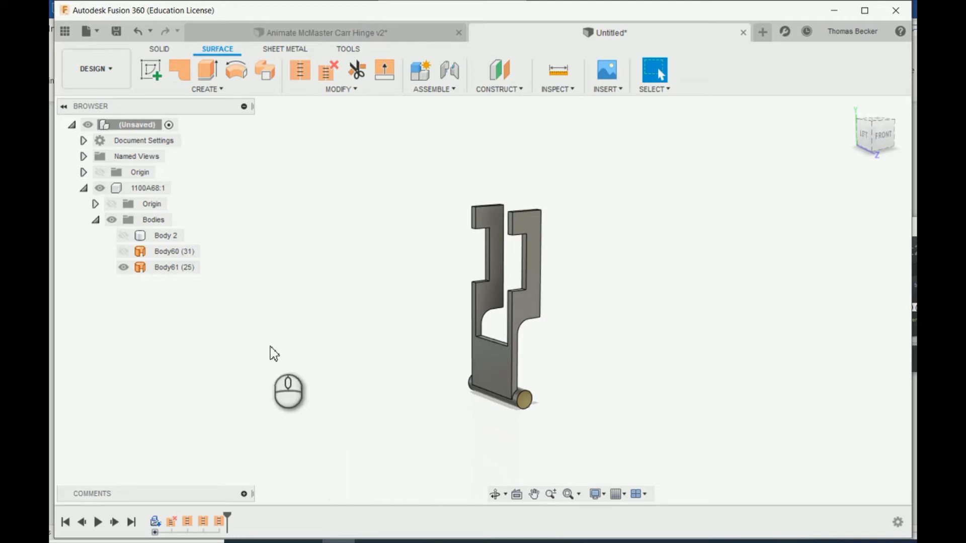
Create a component from the hinge arm body and rename it Flap
click(162, 268)
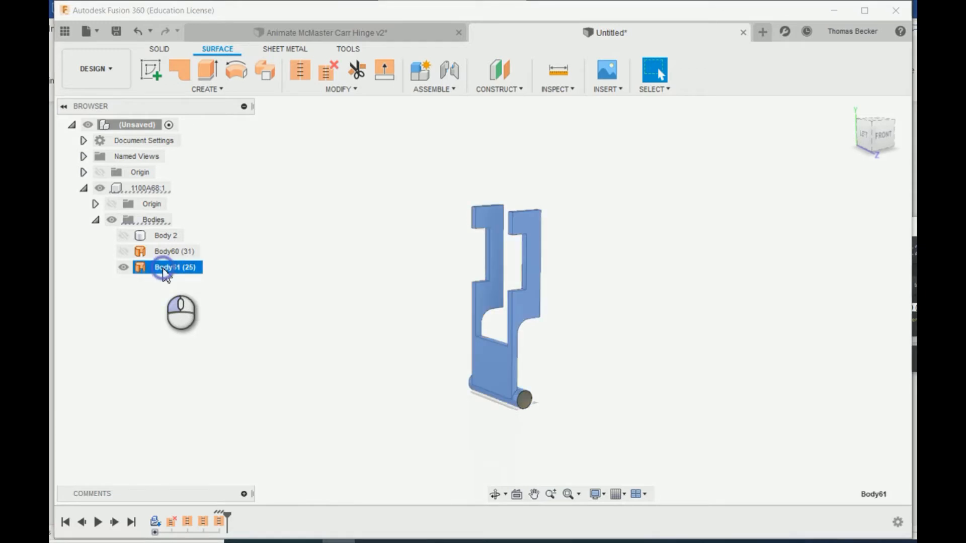
right_click(162, 268)
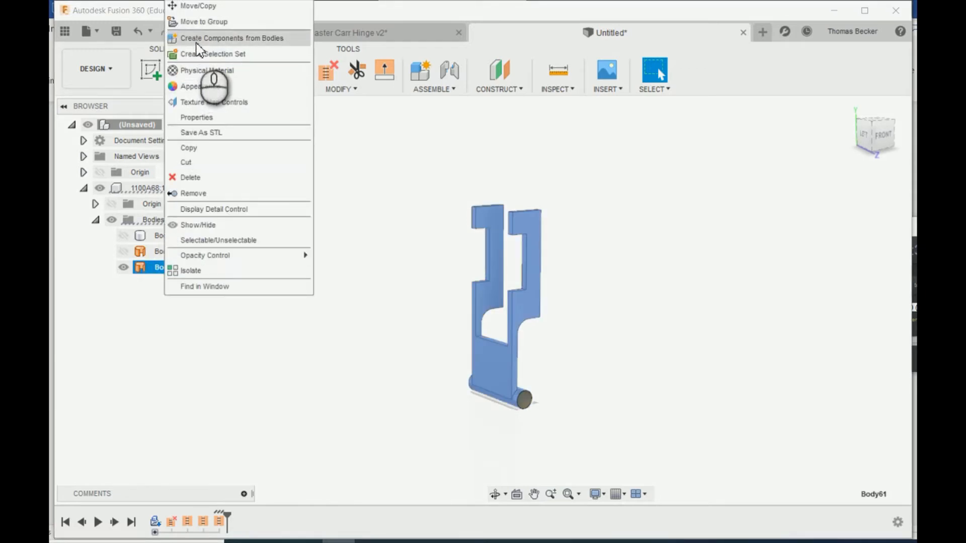
click(199, 39)
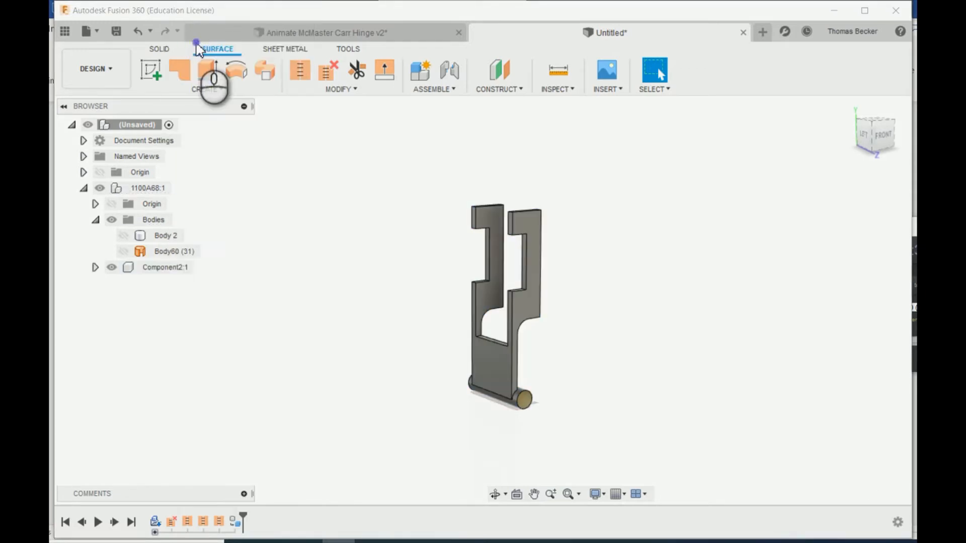
click(169, 267)
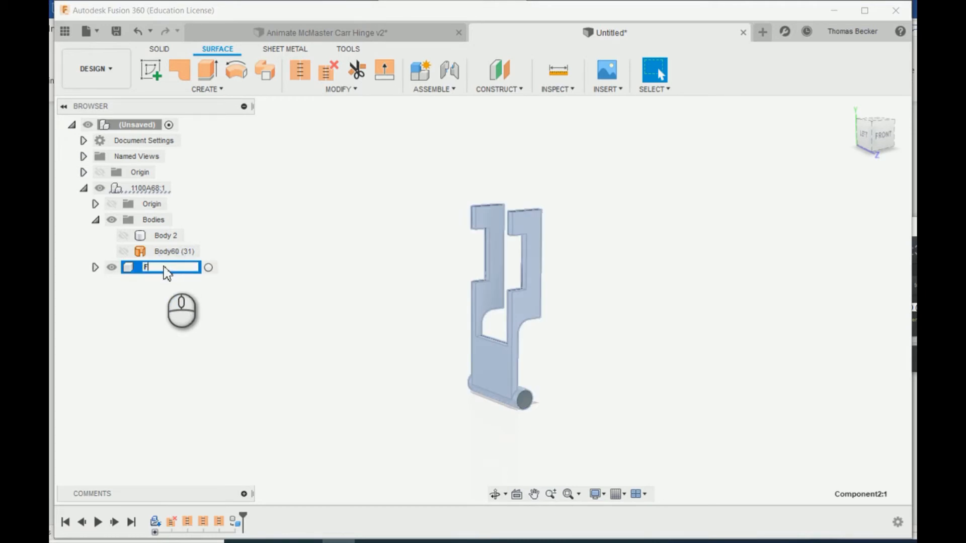
key(Return)
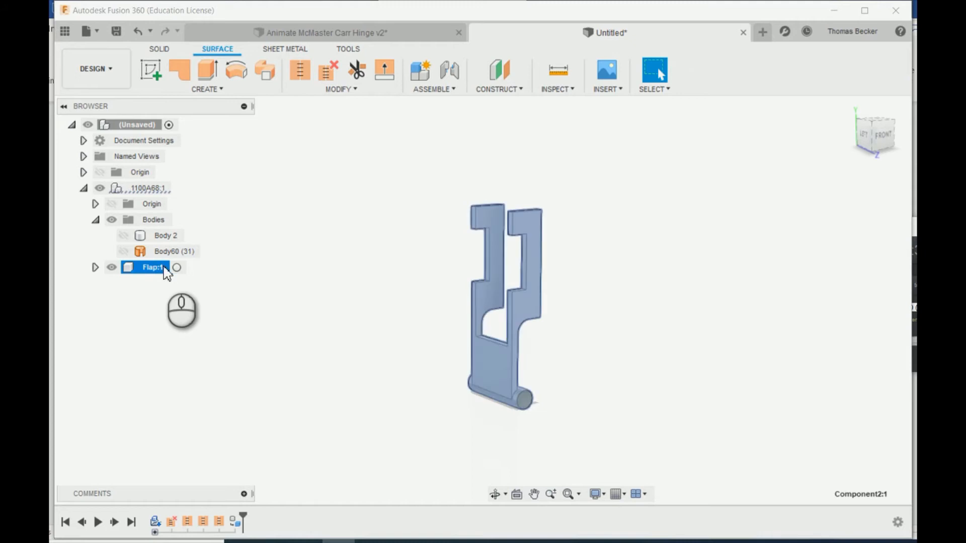
Show the hidden cup body, create a component from it and rename the component Door leaf
ctrl+click(154, 250)
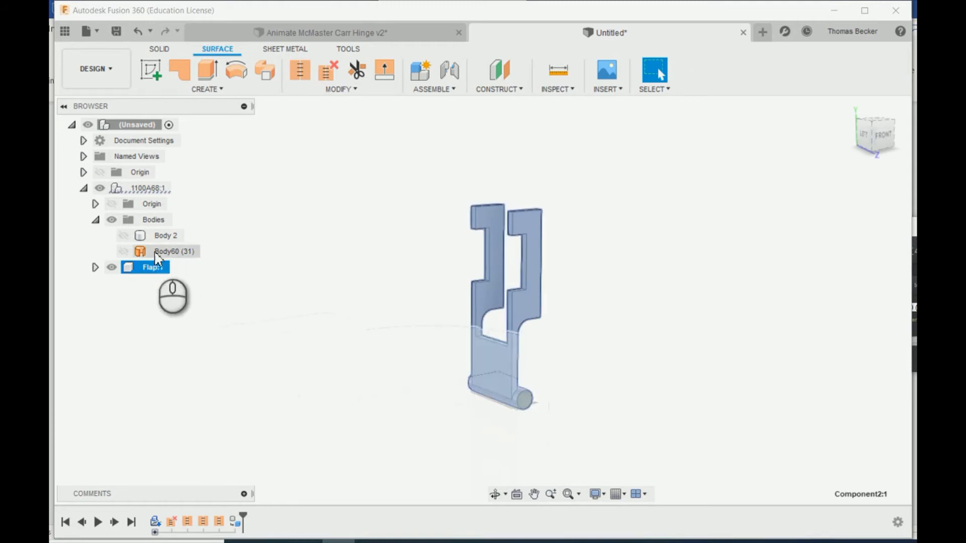
click(122, 251)
click(151, 252)
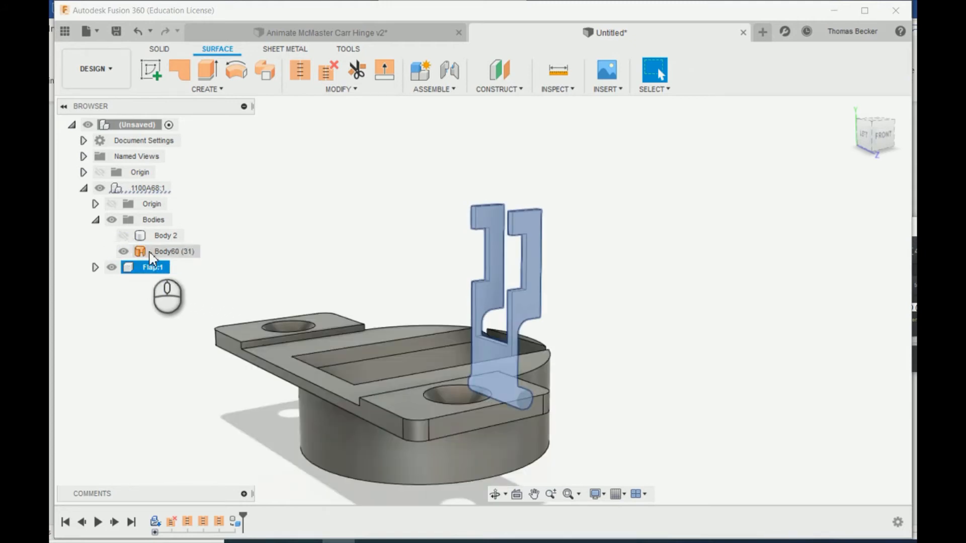
right_click(163, 256)
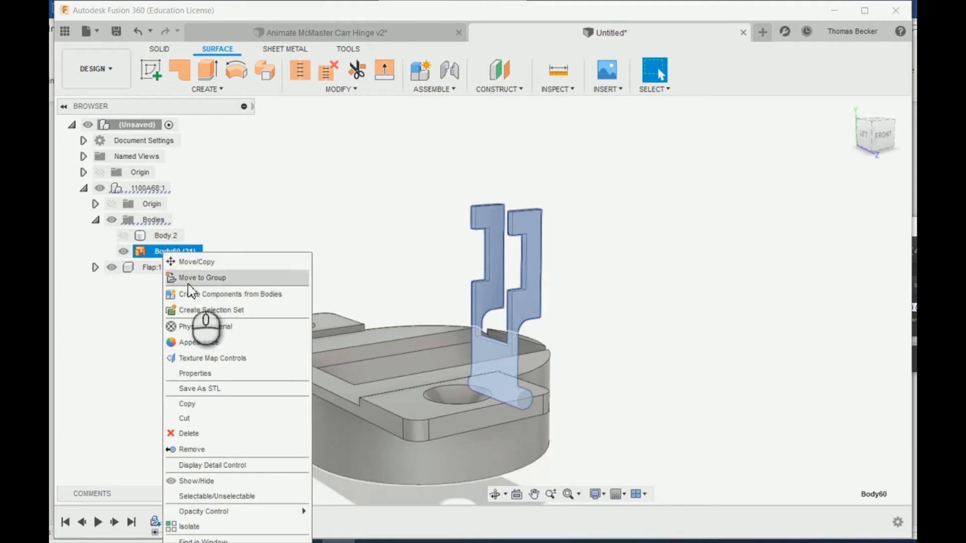
click(208, 295)
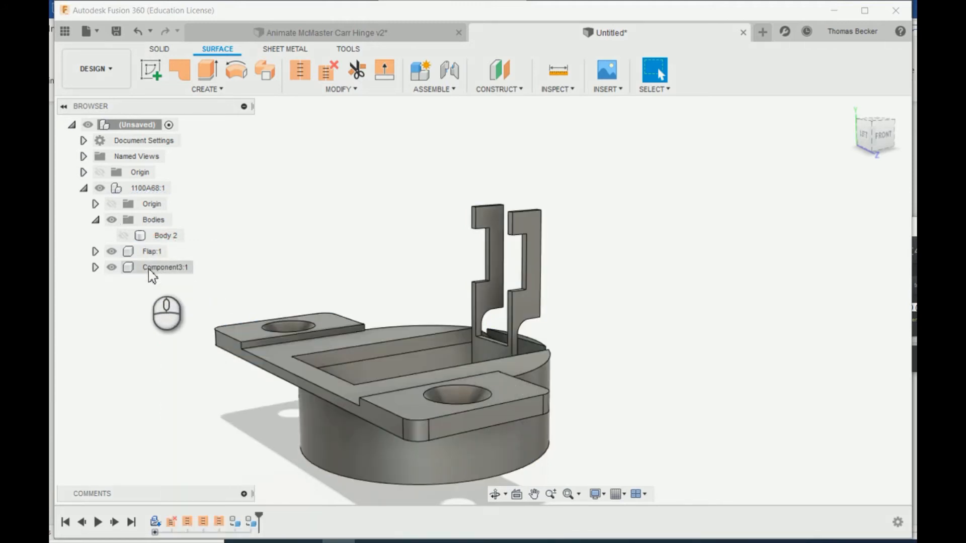
double_click(166, 267)
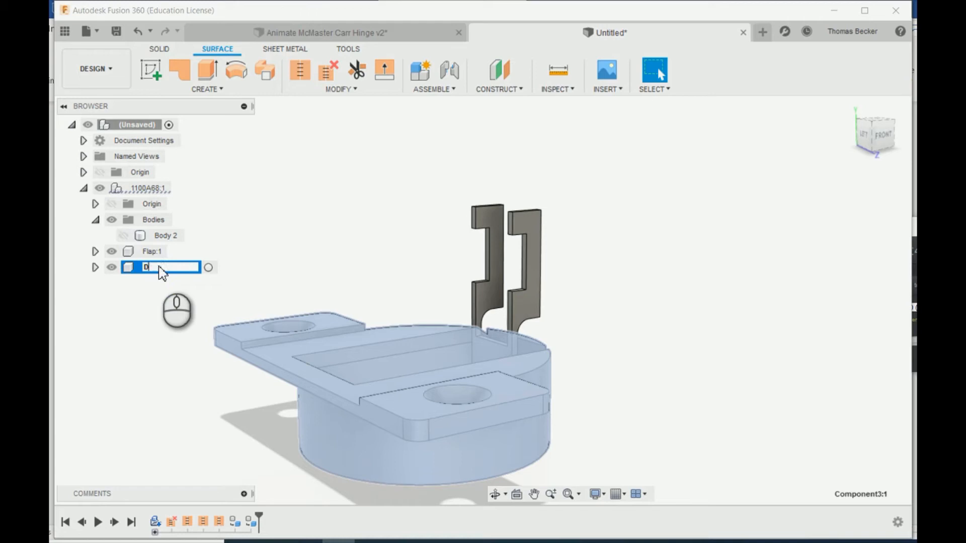
text(Door leaf)
key(Return)
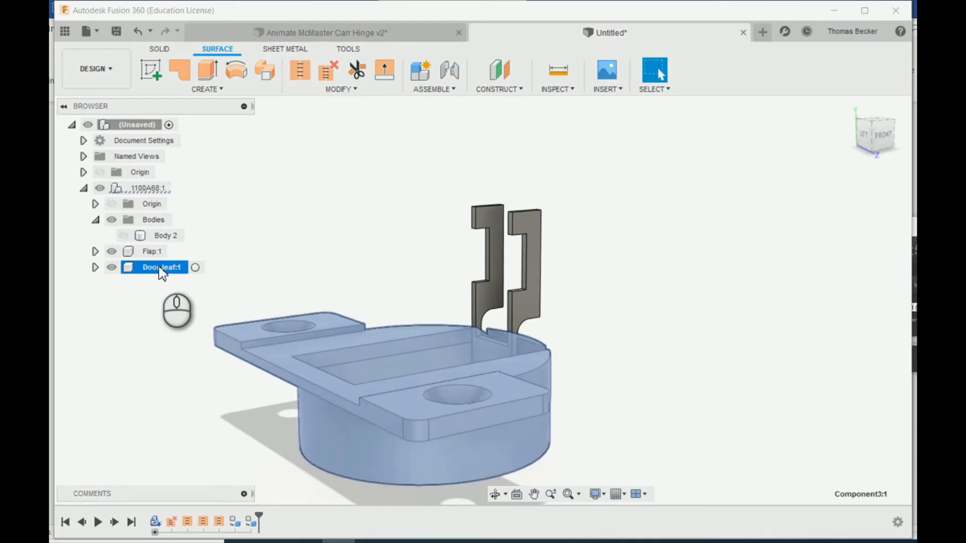
Create a component from Body 2, the mounting plate, and rename it Cabinet leaf
right_click(159, 236)
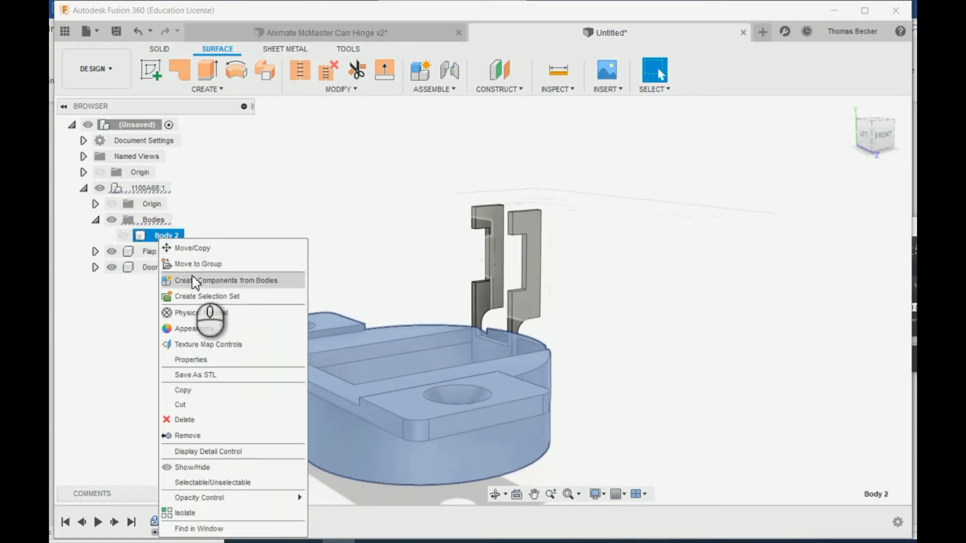
click(193, 282)
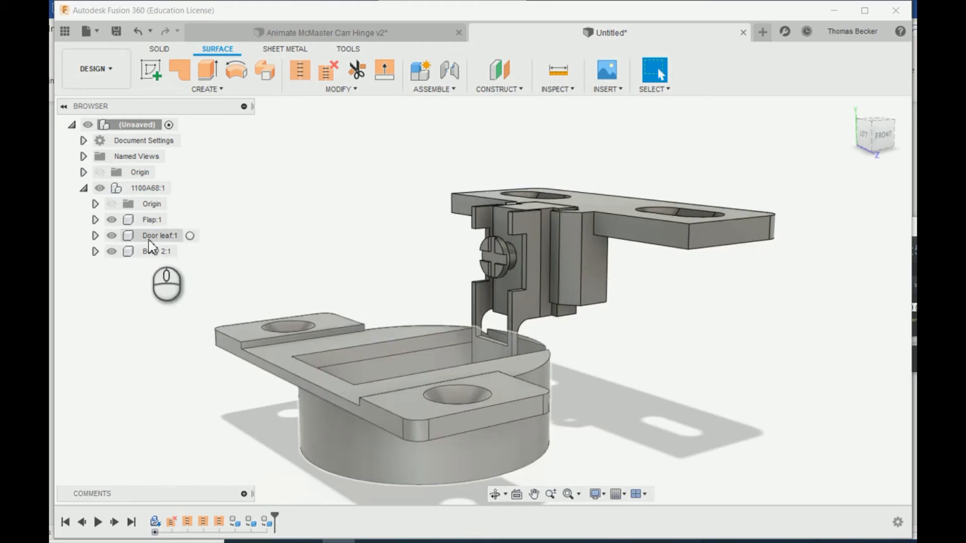
click(151, 252)
double_click(152, 254)
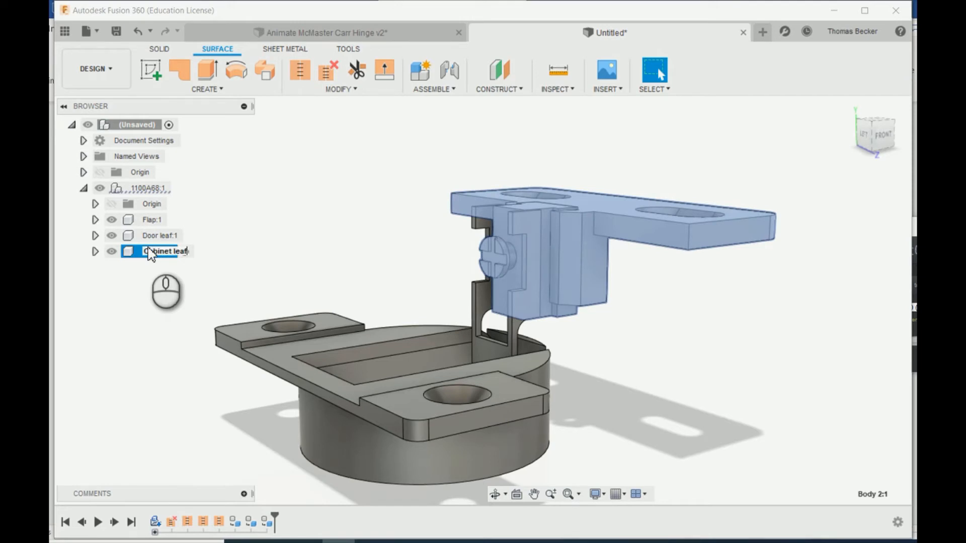
shift+middle_drag(286, 360, 386, 366)
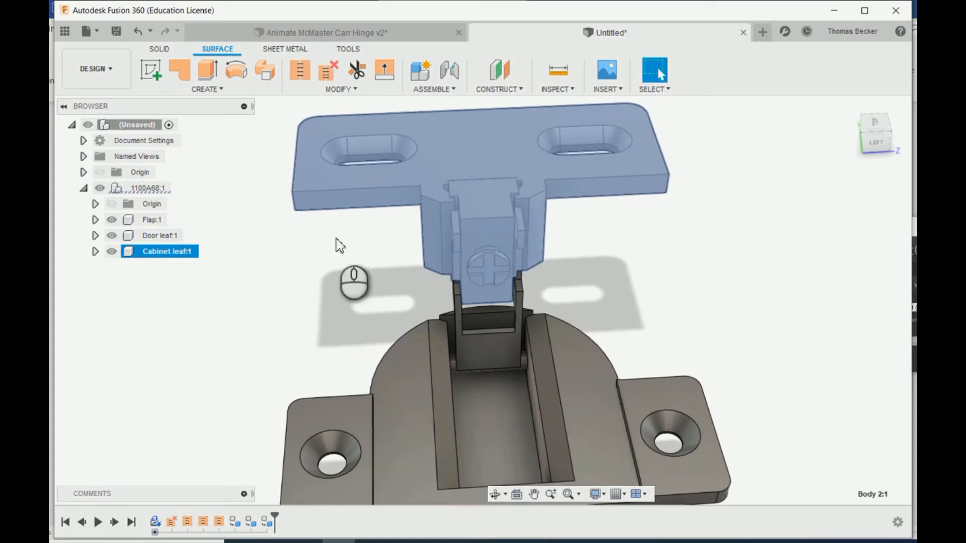
click(336, 259)
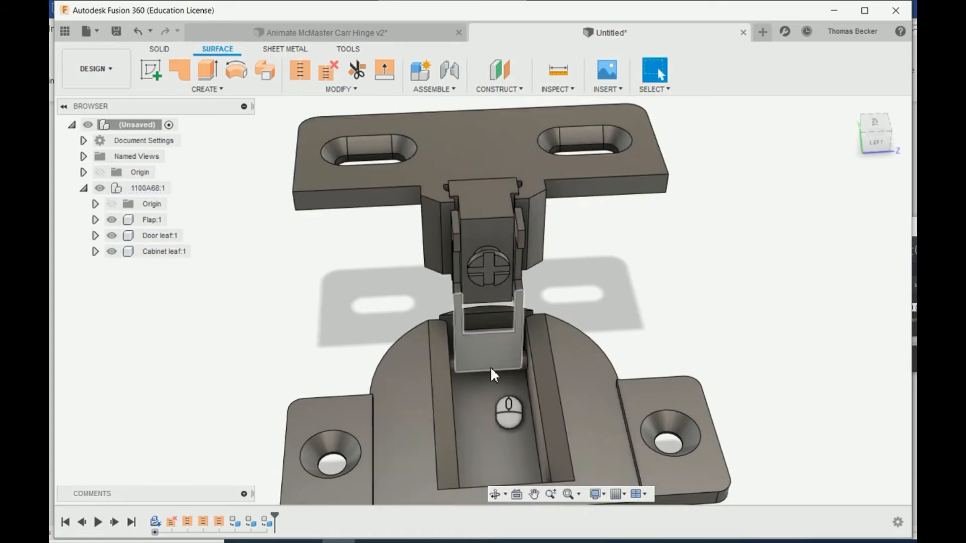
Measure the width of the cabinet leaf's screw block between its two long parallel front edges
shift+middle_drag(493, 358, 493, 363)
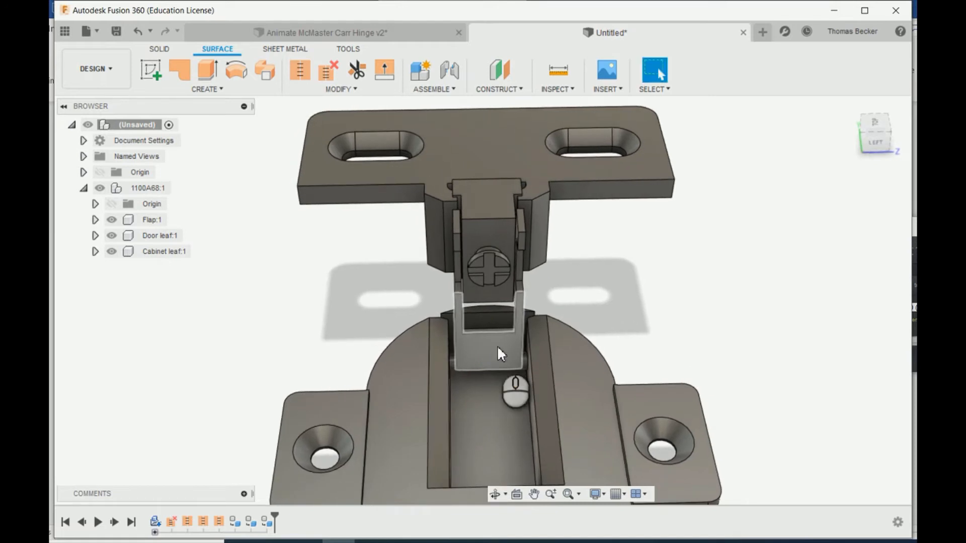
click(560, 73)
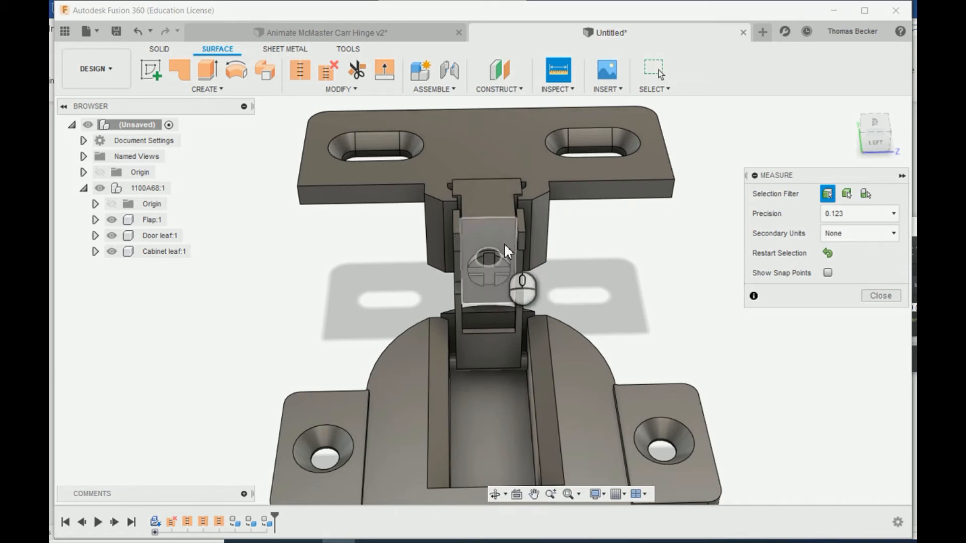
click(463, 245)
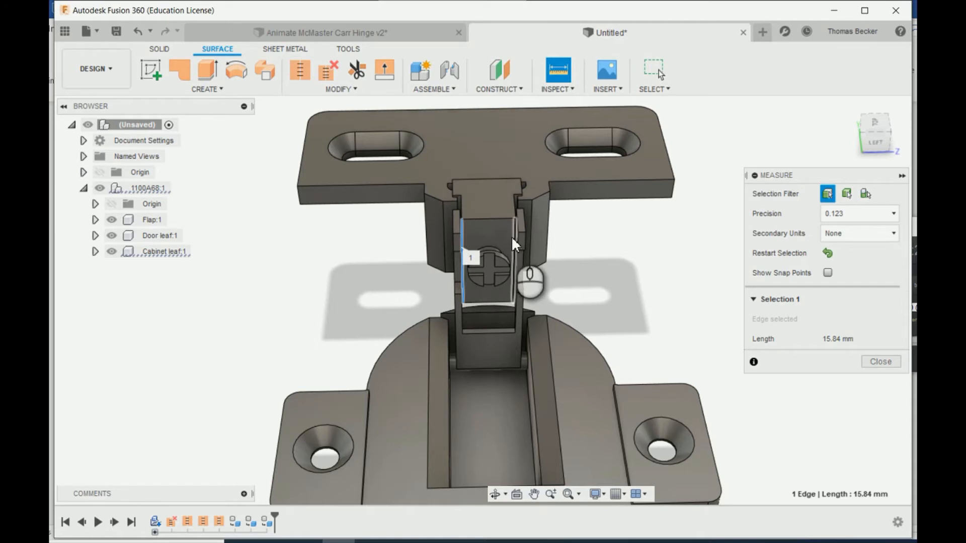
scroll(515, 239, up, 2)
click(514, 237)
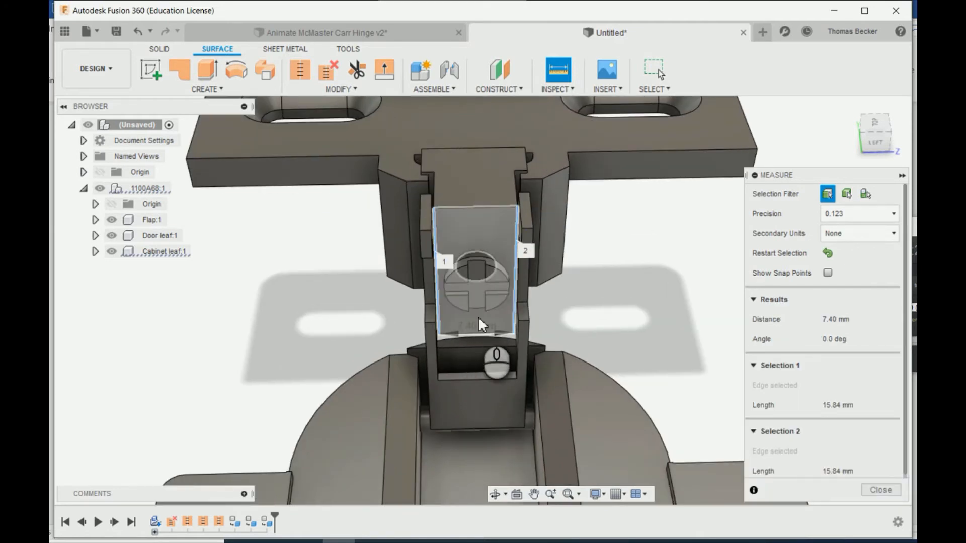
key(Escape)
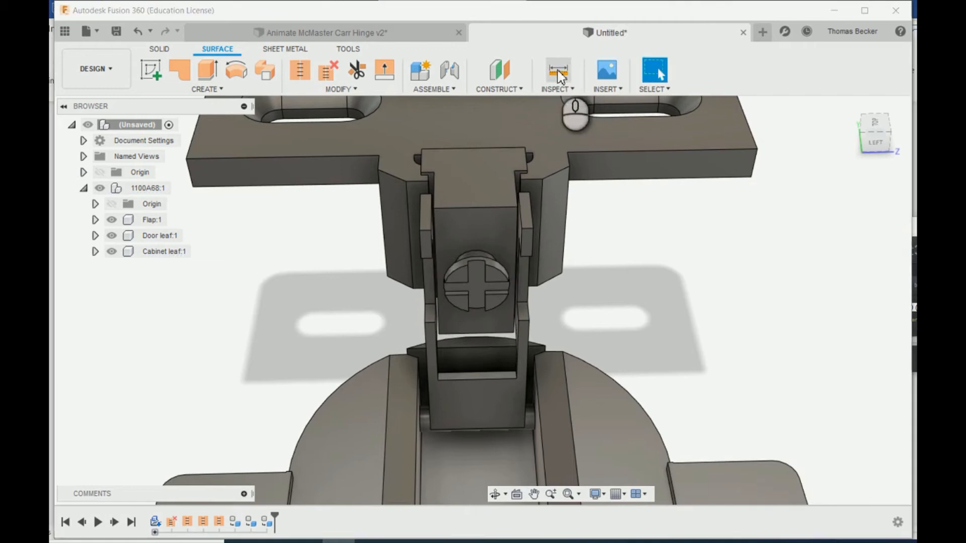
Measure the gap between the inner edges of the flap's two upper prongs
click(560, 73)
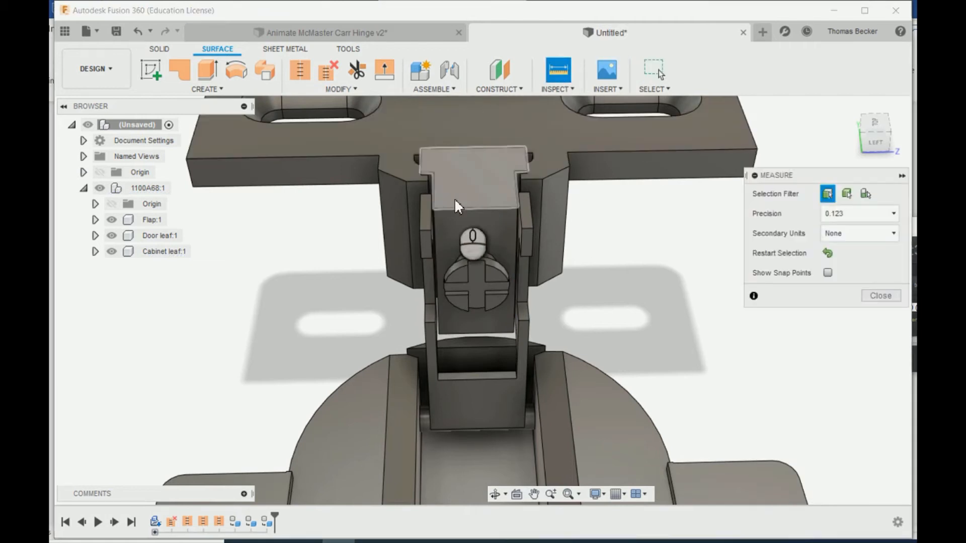
click(430, 221)
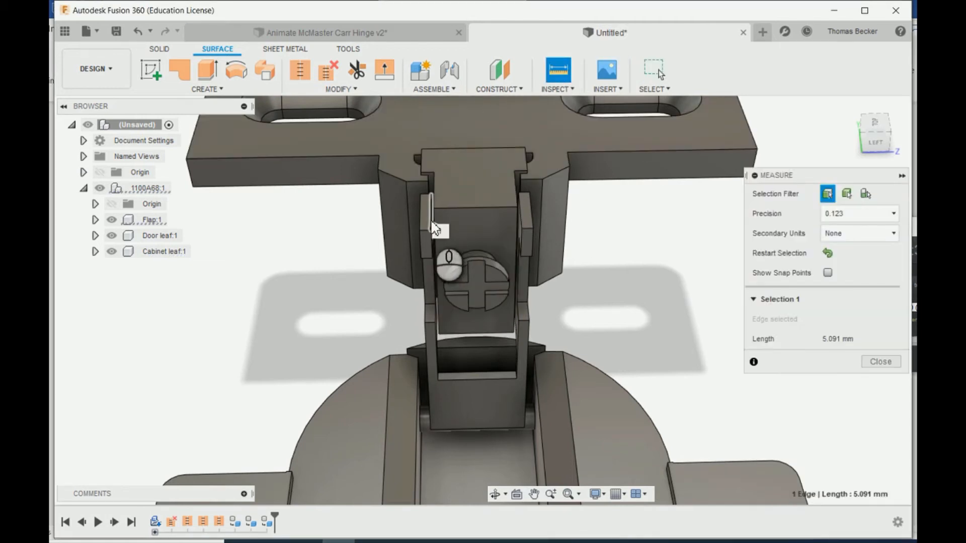
click(520, 213)
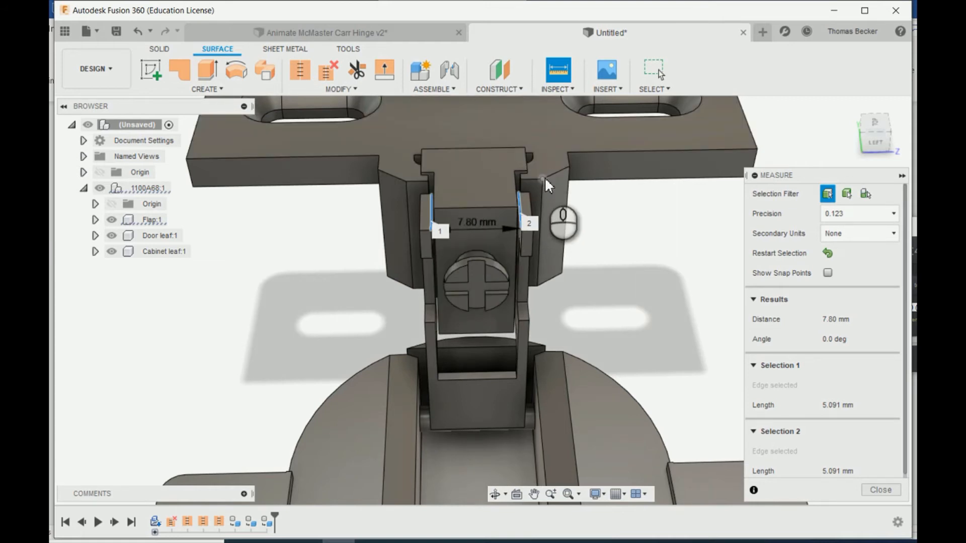
key(Escape)
Add a rigid as-built joint between the cabinet leaf and the door leaf
scroll(669, 254, down, 2)
middle_drag(666, 256, 624, 336)
click(429, 88)
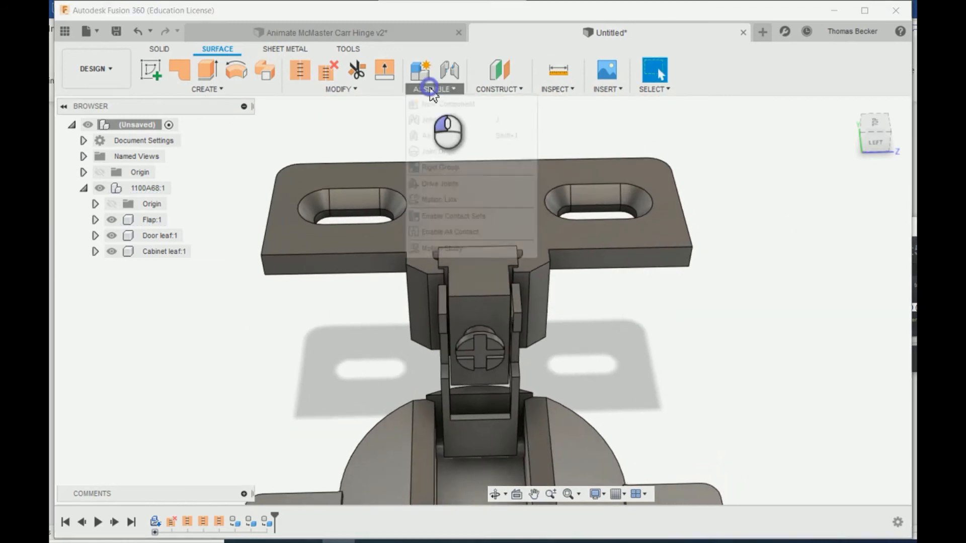
click(443, 137)
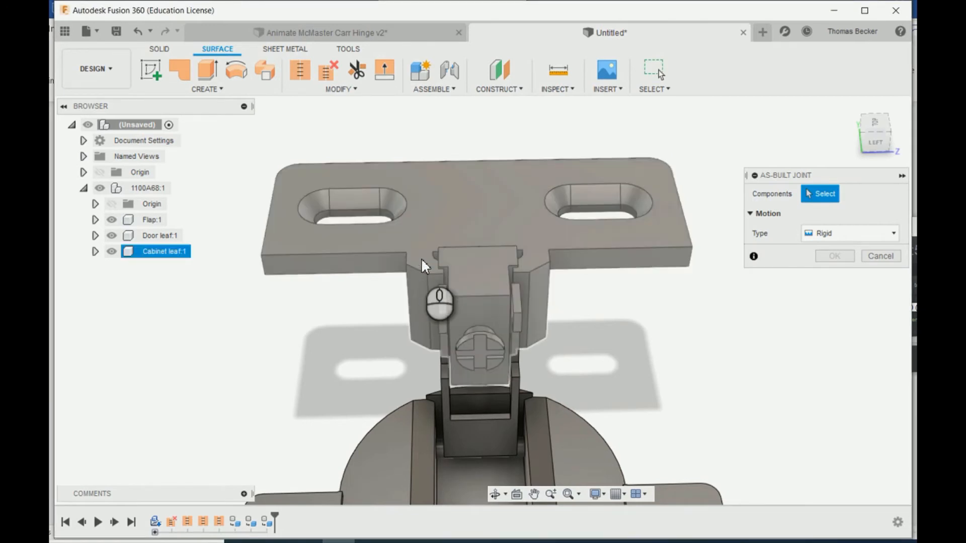
click(421, 252)
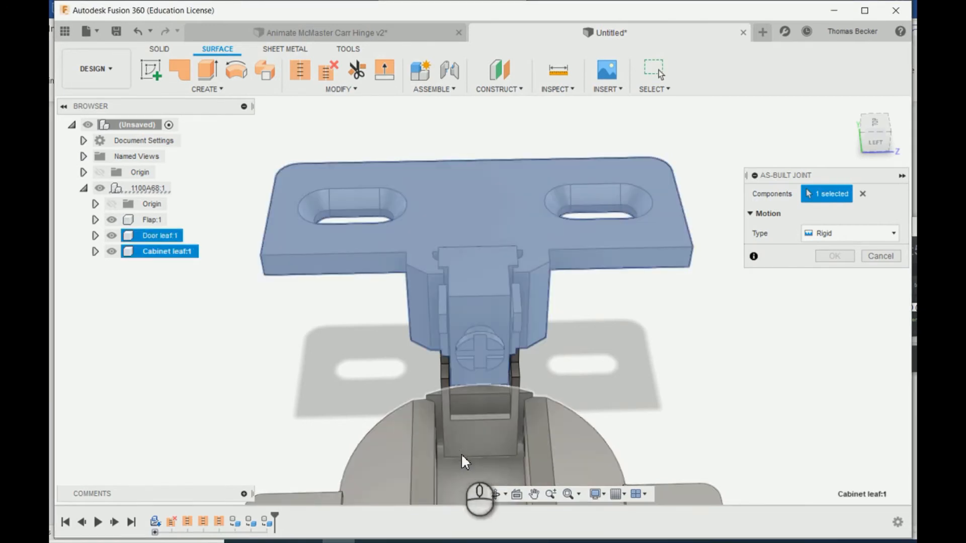
click(448, 380)
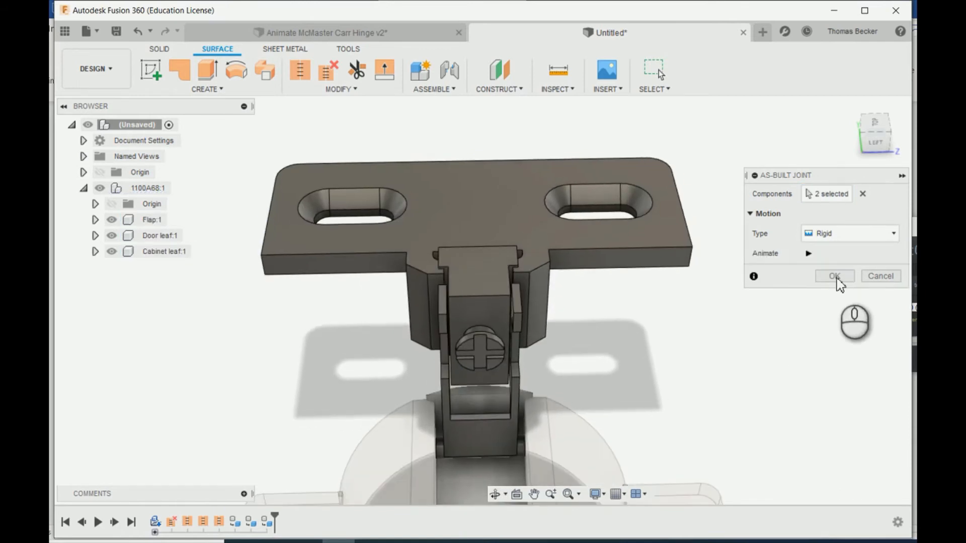
click(834, 276)
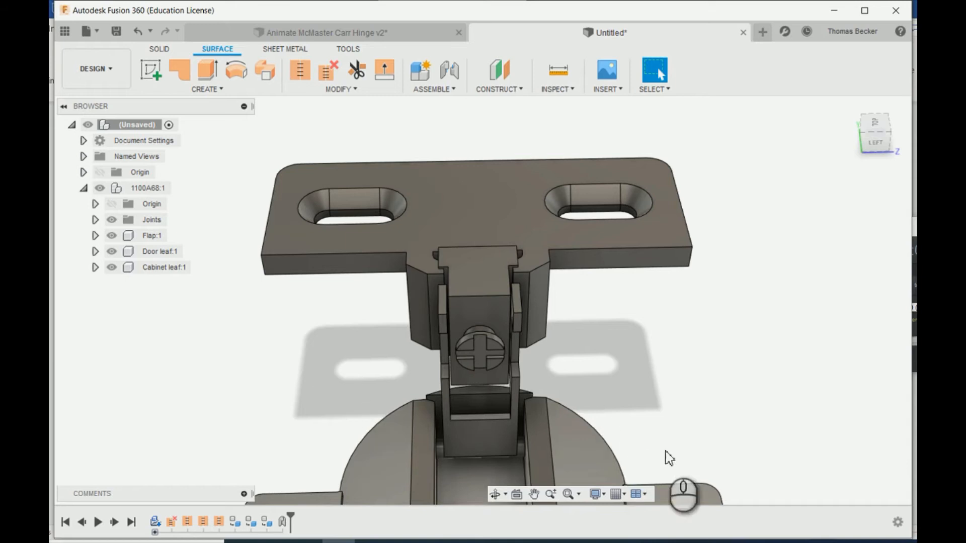
Start a joint with the door leaf hidden and snap its first component to the end circle of the flap's pin
scroll(548, 402, down, 3)
scroll(547, 402, down, 1)
middle_drag(553, 405, 553, 301)
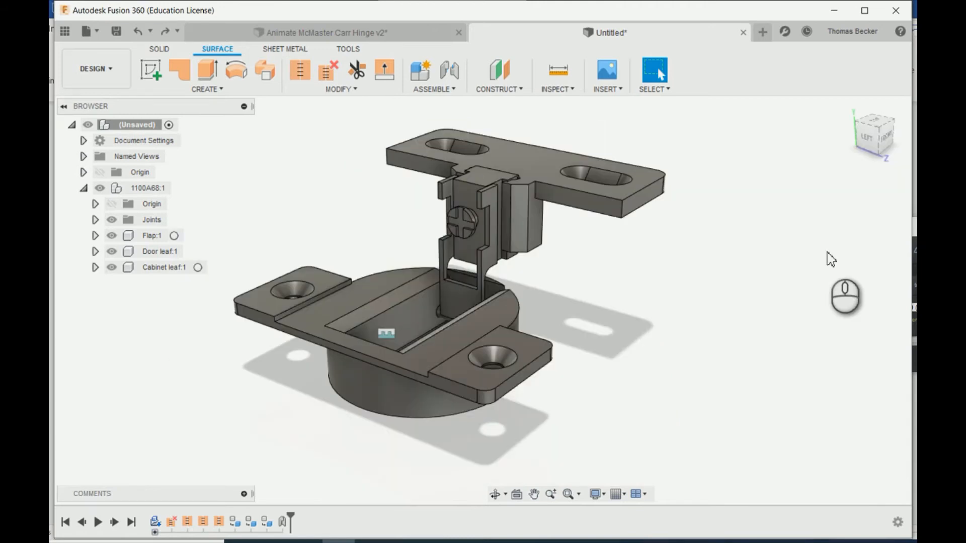
key(j)
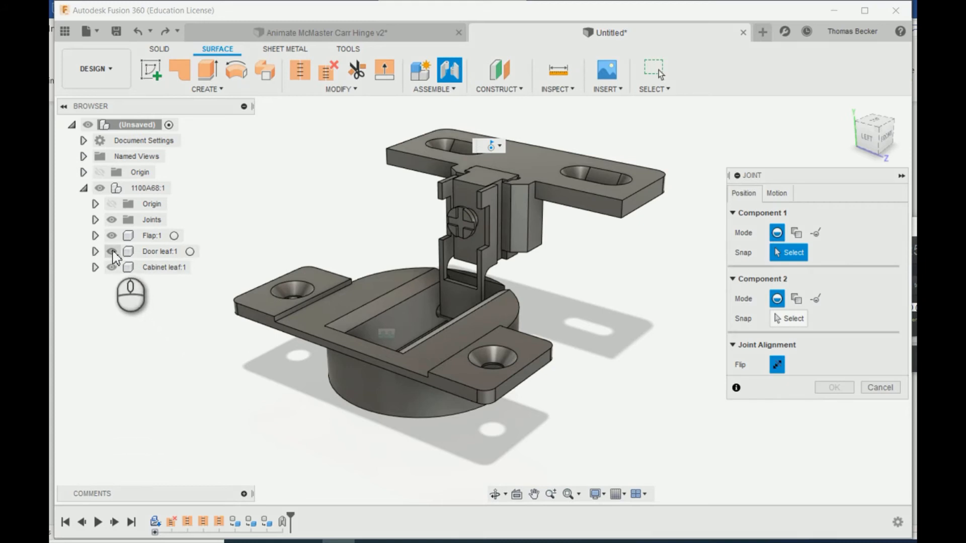
click(112, 251)
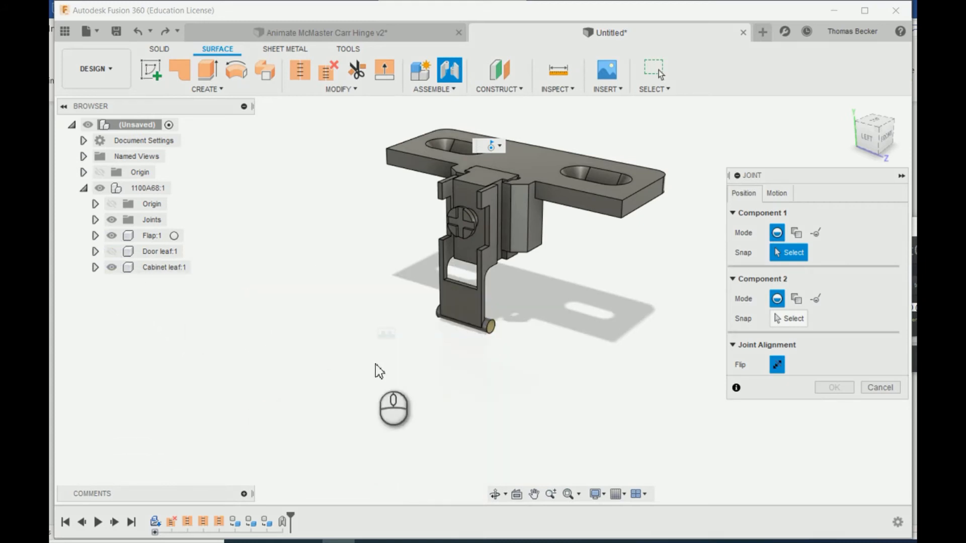
scroll(502, 352, up, 5)
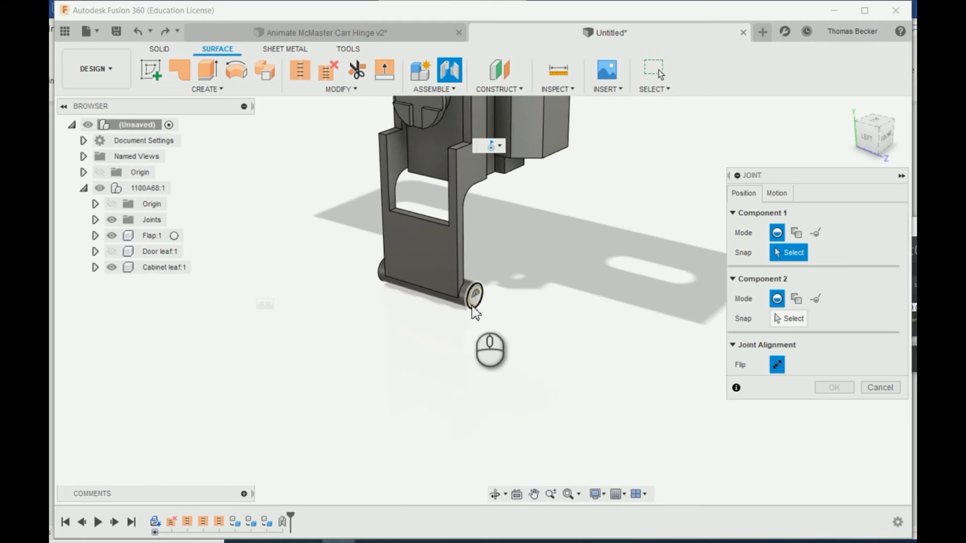
click(473, 308)
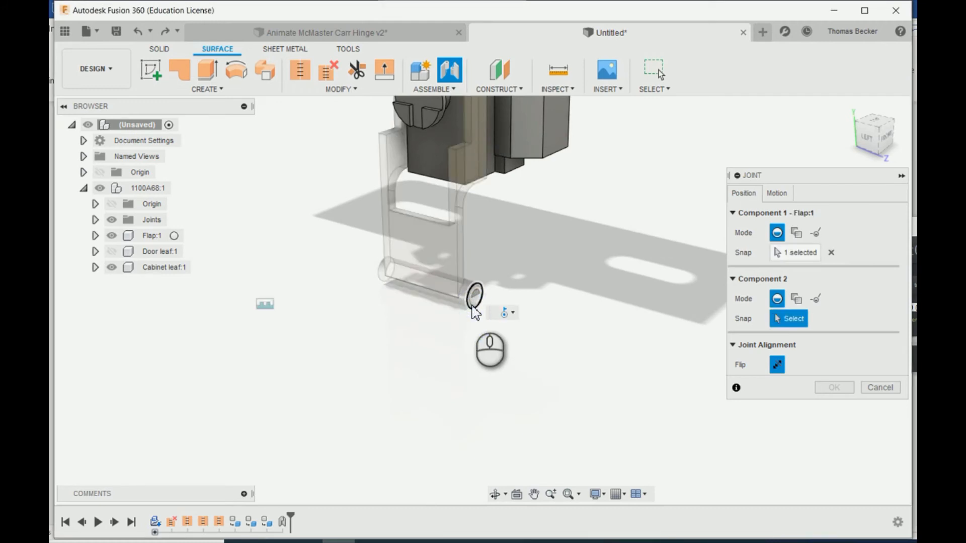
With the flap hidden, snap the joint's second component to the pin circle on the door leaf's inner cup wall, finish the joint and reshow the flap
click(112, 235)
click(111, 251)
shift+middle_drag(310, 304, 523, 325)
scroll(503, 272, up, 8)
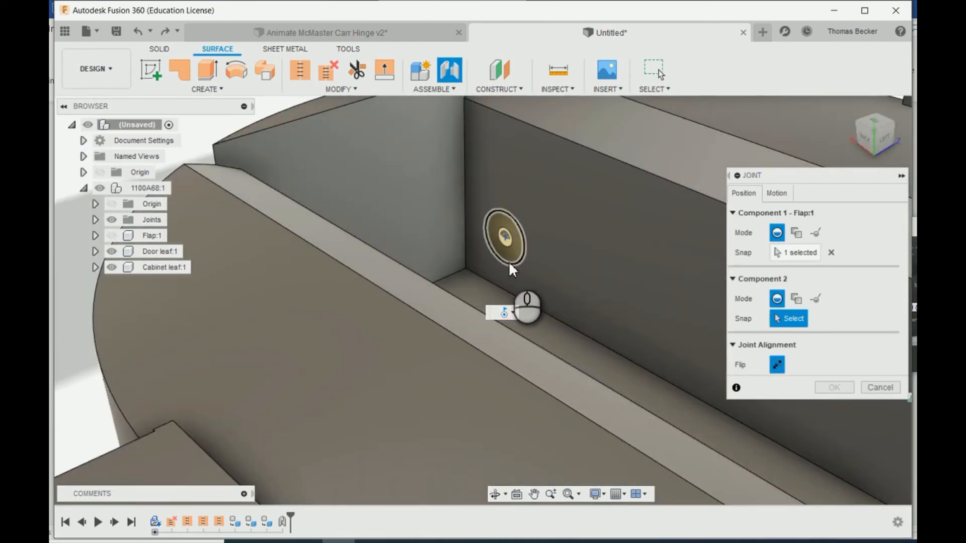
click(510, 262)
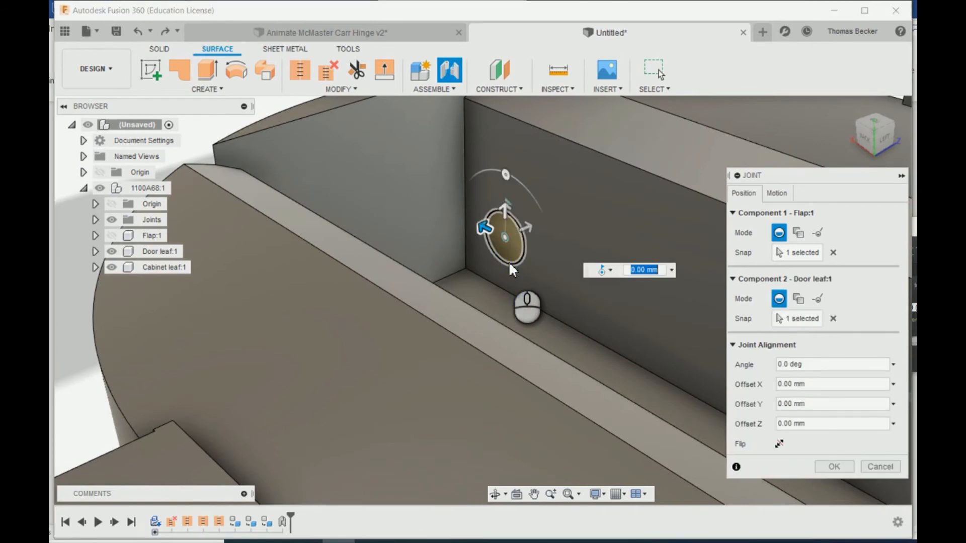
click(832, 468)
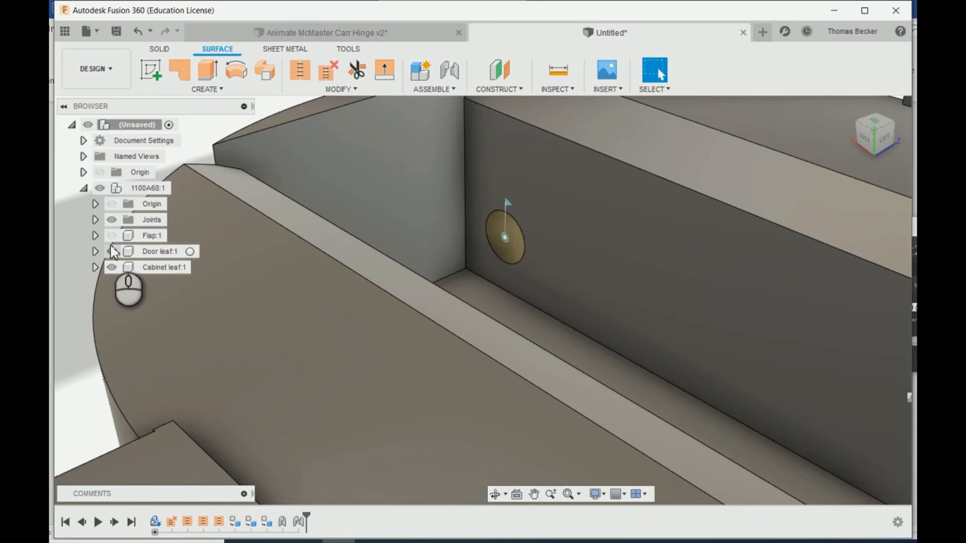
click(112, 236)
scroll(468, 272, down, 10)
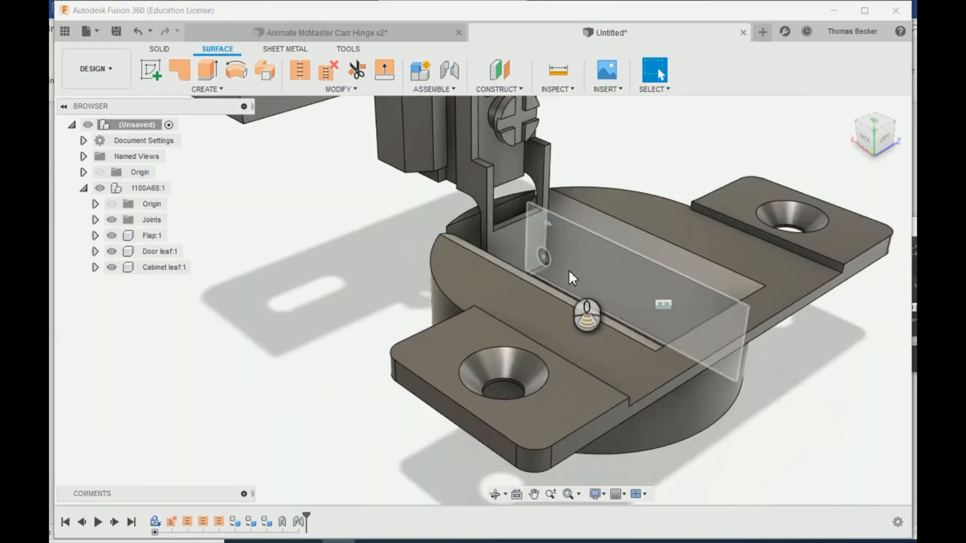
middle_drag(575, 239, 495, 318)
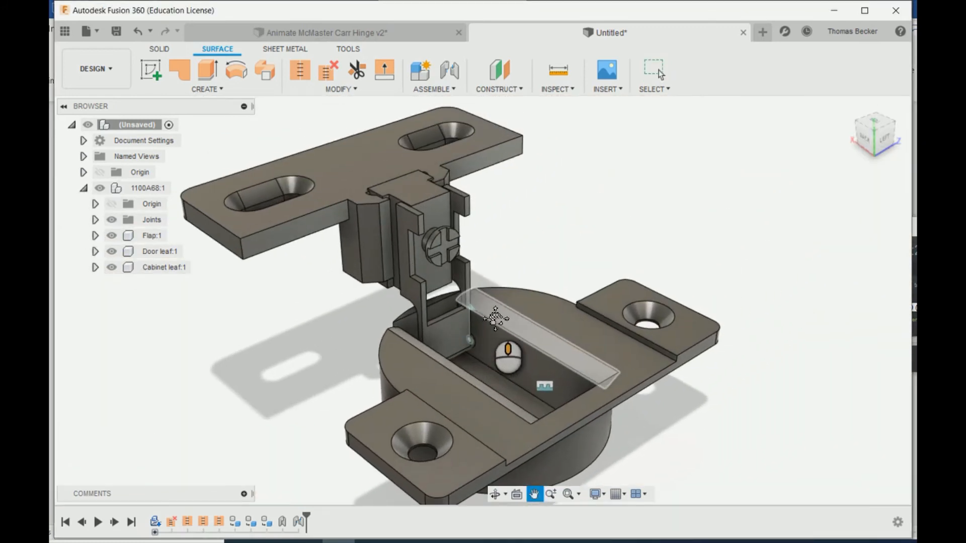
click(112, 235)
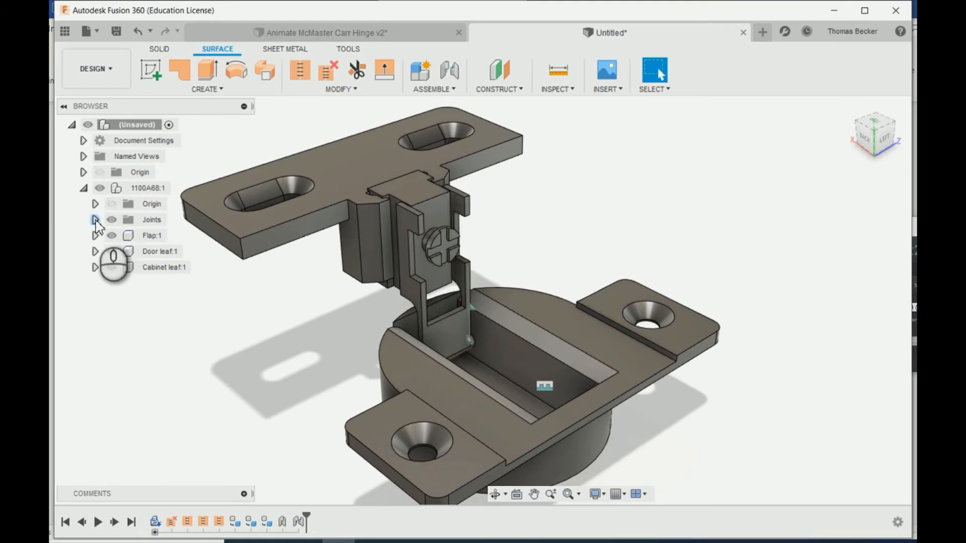
Open the joint limits of the Rev2 joint between the flap and the door leaf for editing
click(95, 220)
click(160, 251)
right_click(160, 254)
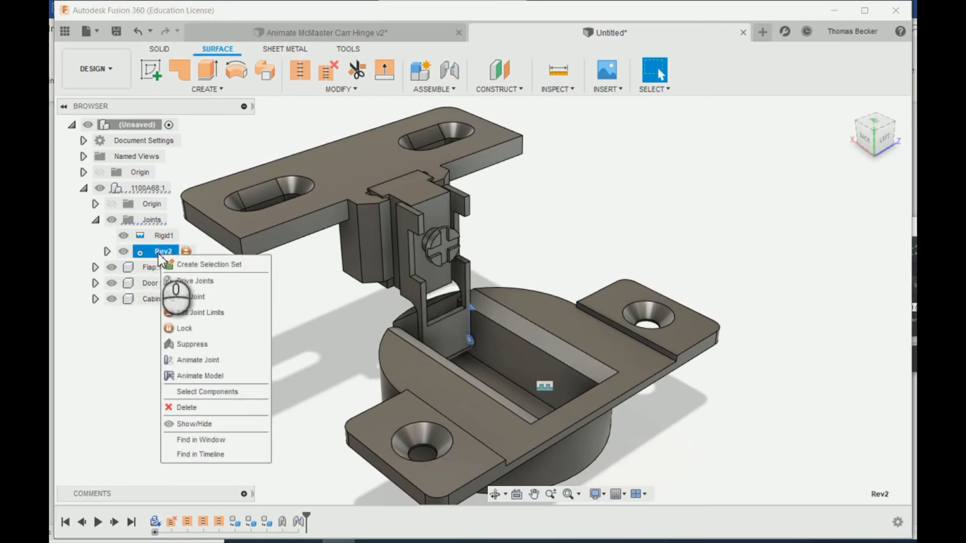
click(195, 313)
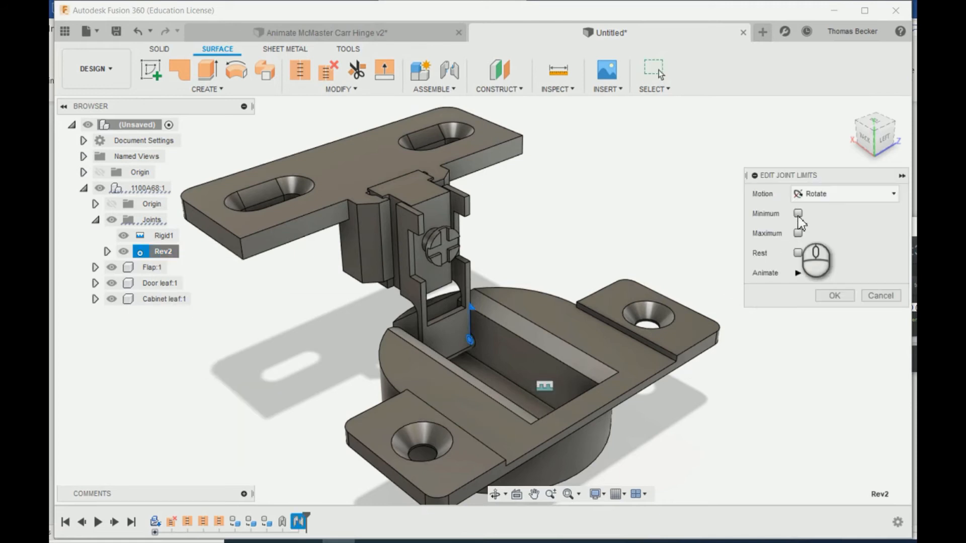
Switch to the McMaster-Carr product page in the browser, check the hinge's range of motion and return to Fusion 360
key(ctrl+alt+Tab)
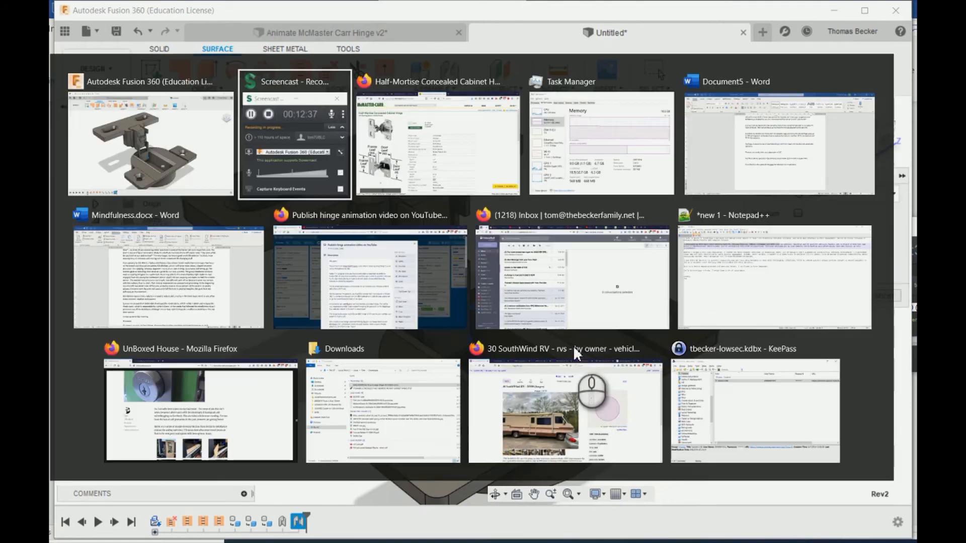
click(574, 347)
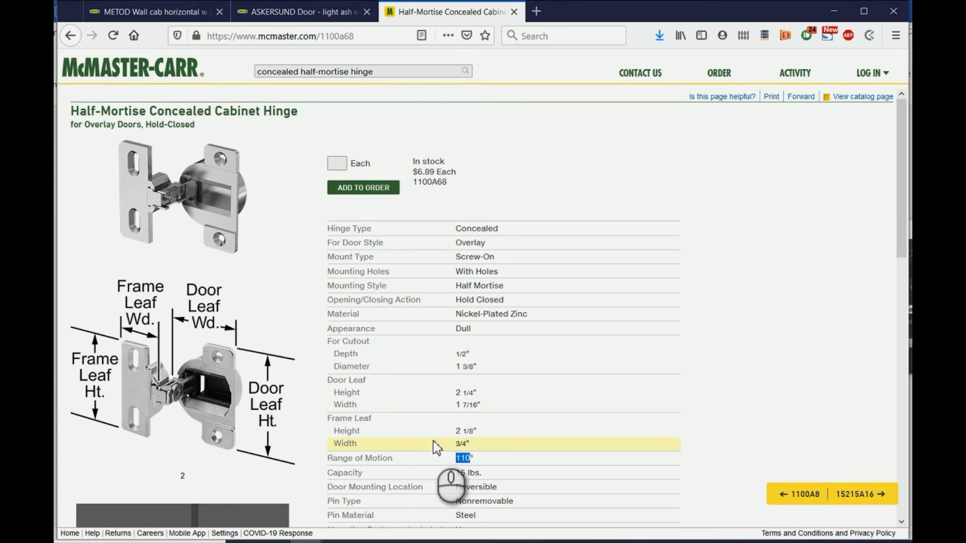
key(ctrl+alt+Tab)
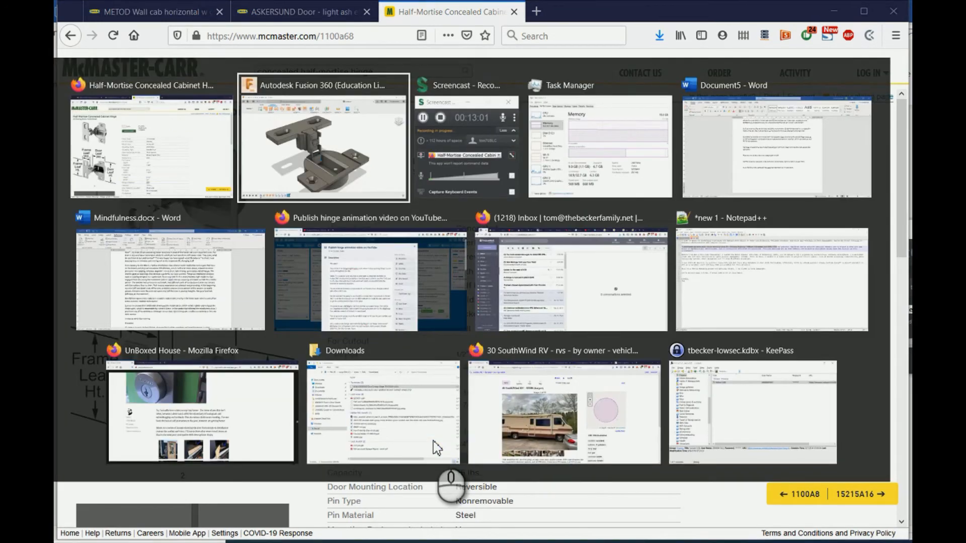
key(Return)
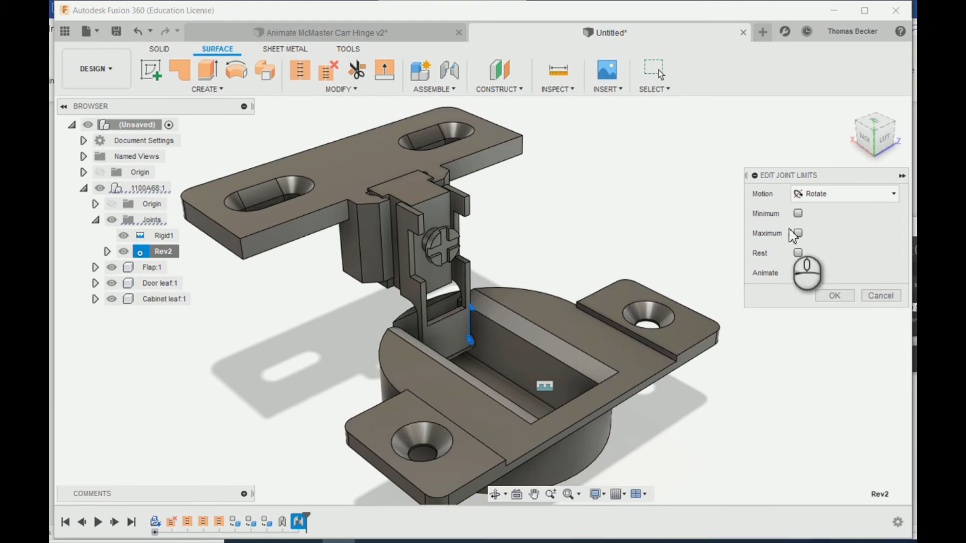
Limit the flap joint's rotation to a minimum of -20 and a maximum of 90 degrees, preview the motion and apply the limits
click(797, 213)
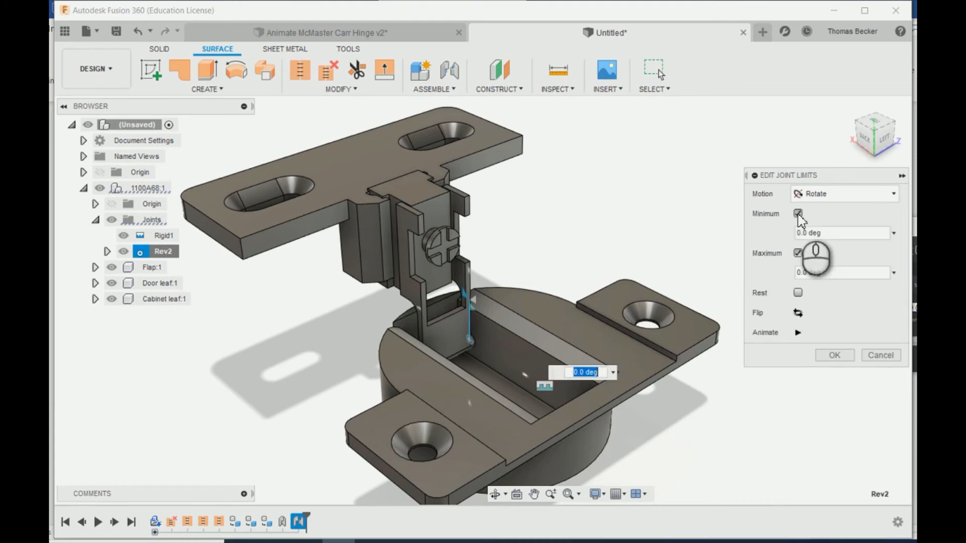
click(829, 232)
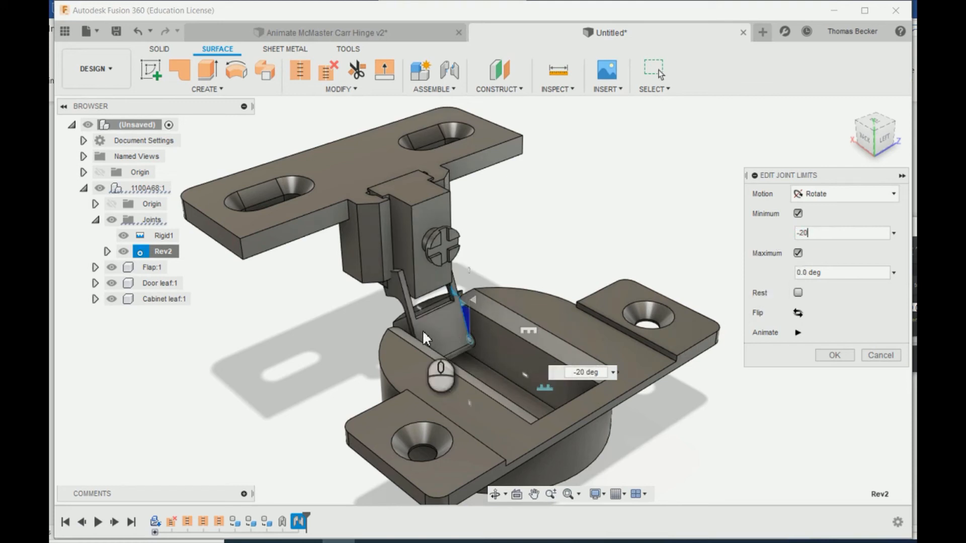
click(830, 272)
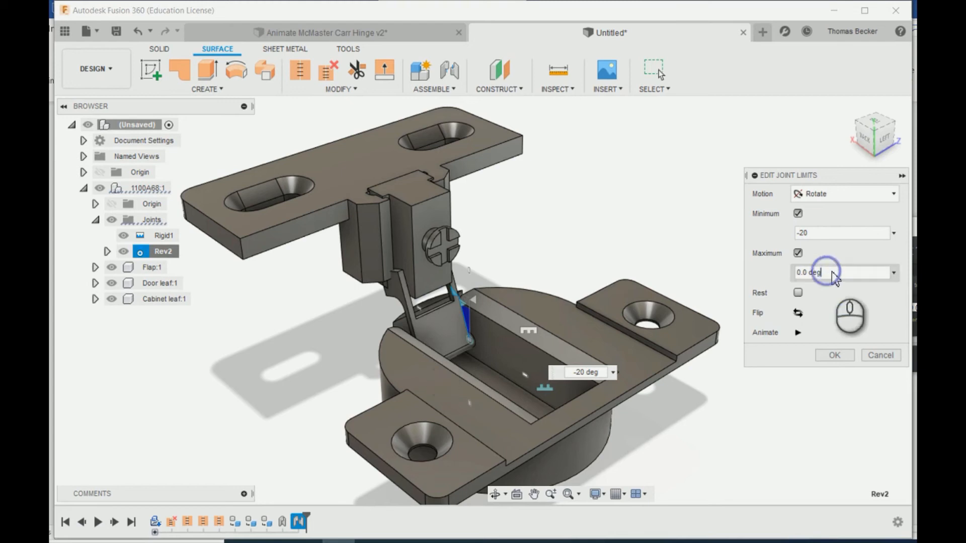
double_click(832, 273)
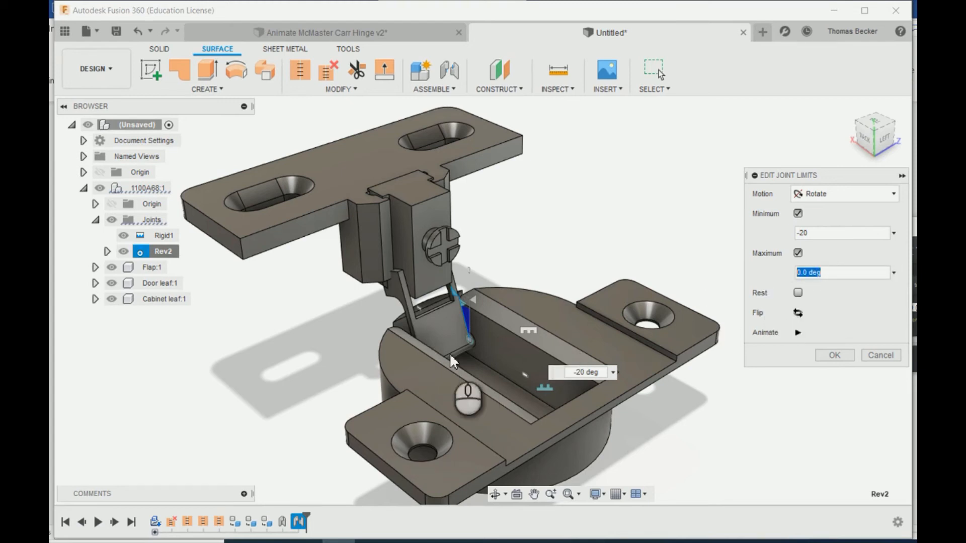
text(90)
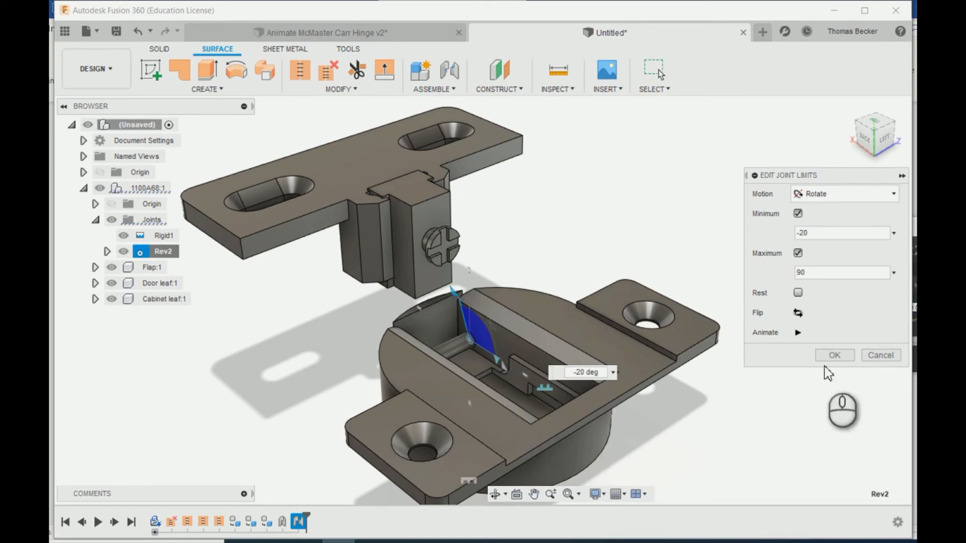
click(795, 332)
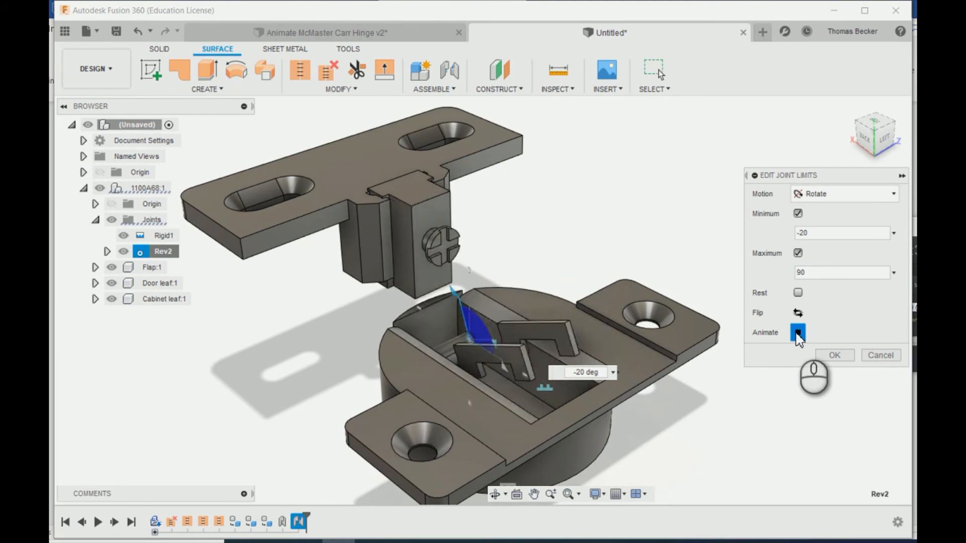
click(836, 356)
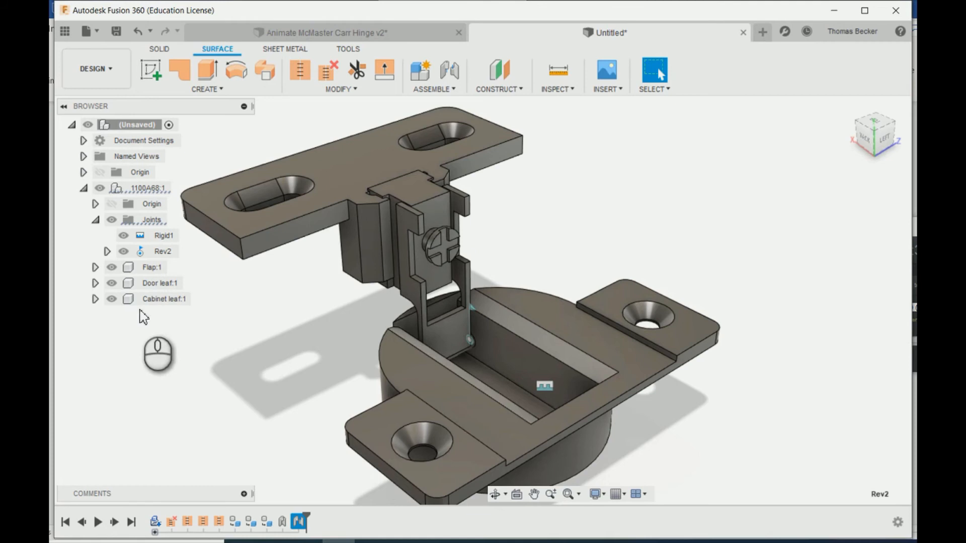
Ground the cabinet leaf component
scroll(216, 377, down, 2)
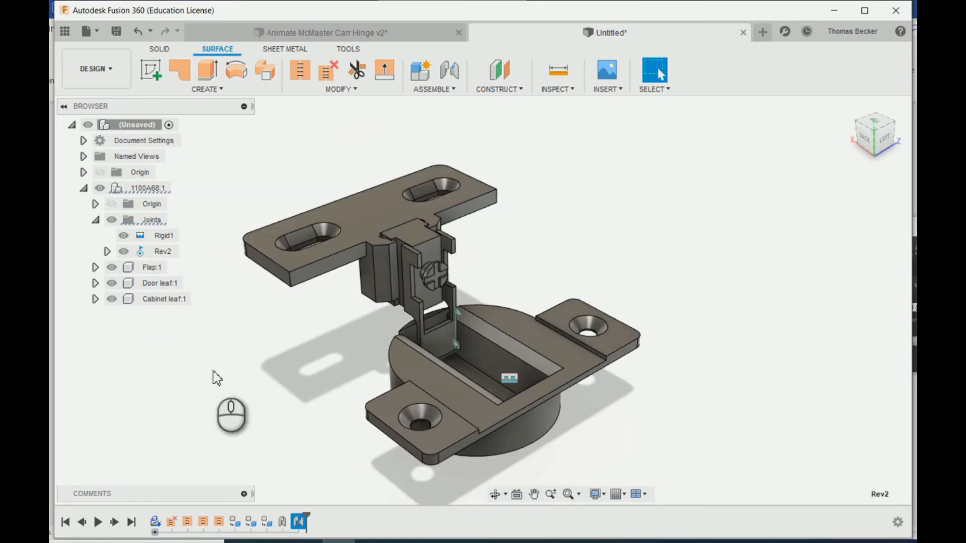
right_click(159, 298)
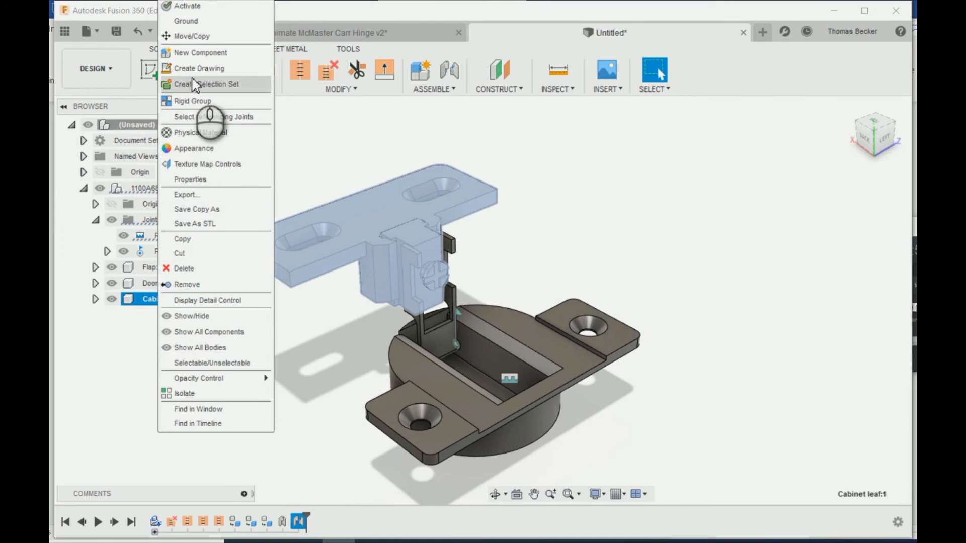
click(186, 21)
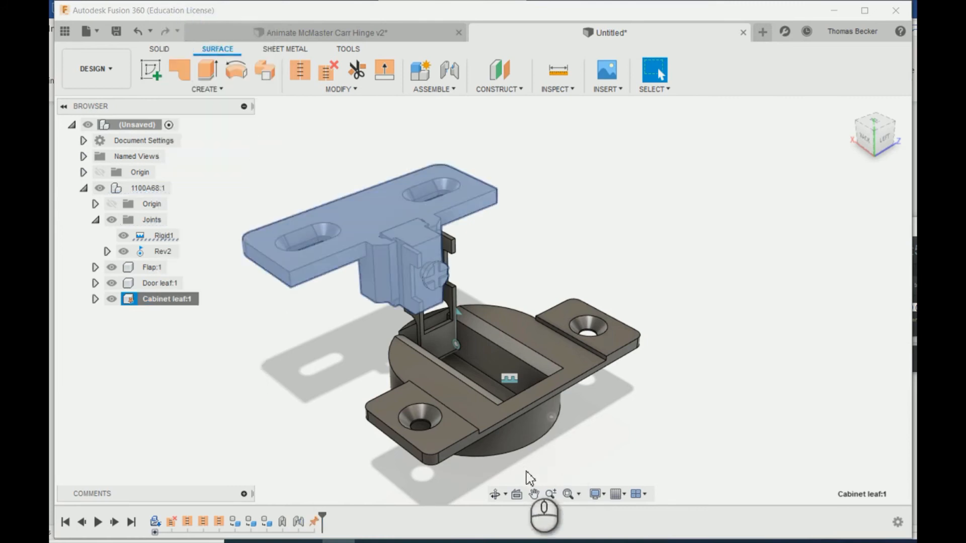
Swing the door leaf about its pin by hand to test the hinge's movement
click(449, 446)
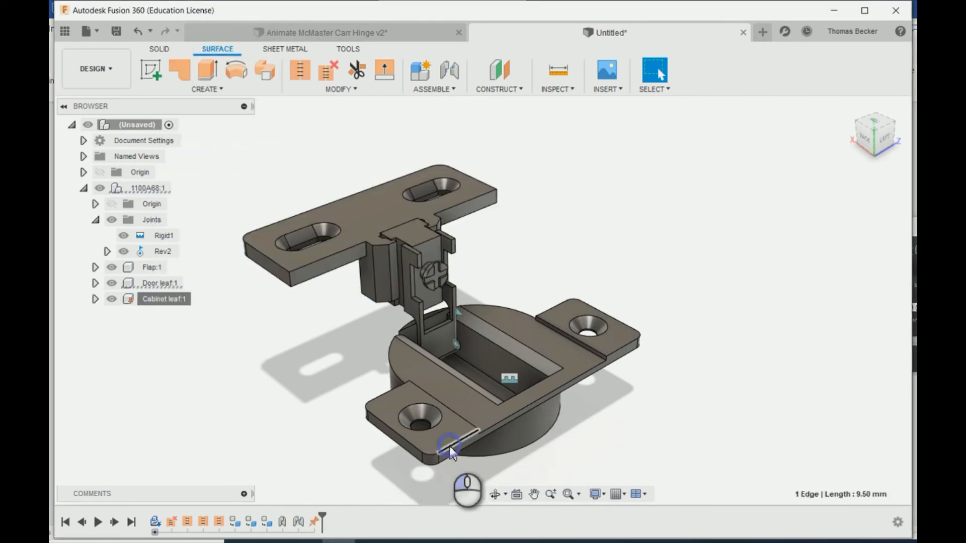
shift+middle_drag(448, 445, 319, 243)
drag(319, 245, 471, 525)
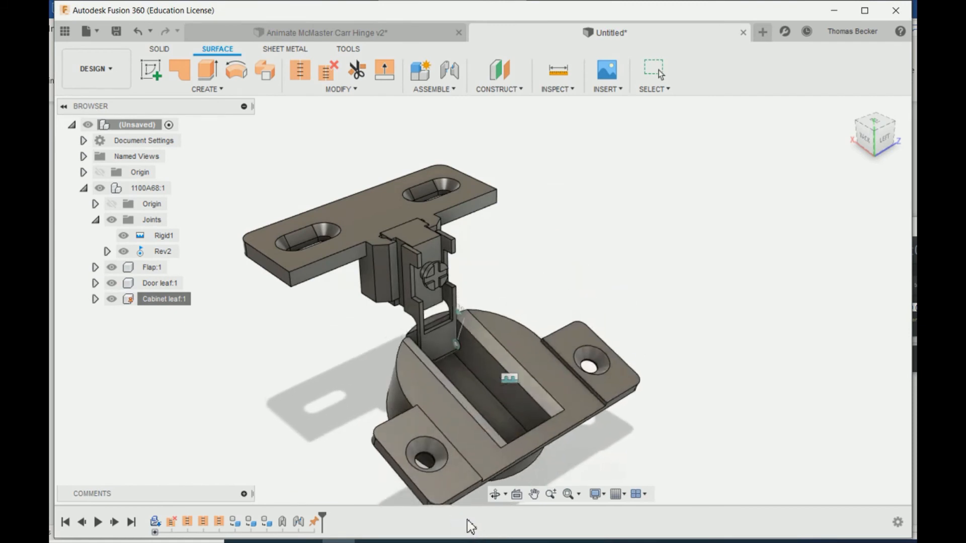
mouse_move(442, 468)
mouse_down()
mouse_move(403, 423)
mouse_move(276, 190)
mouse_move(410, 446)
mouse_move(432, 538)
mouse_move(437, 460)
mouse_up()
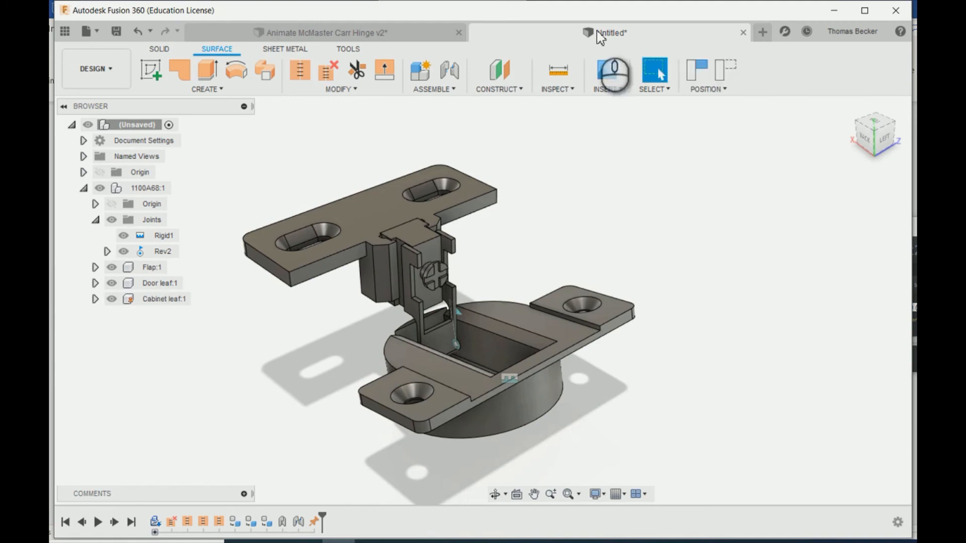
Save the hinge design as "Half-mortise concealed hinge 1100A68" in the Tutorial videos location
click(385, 34)
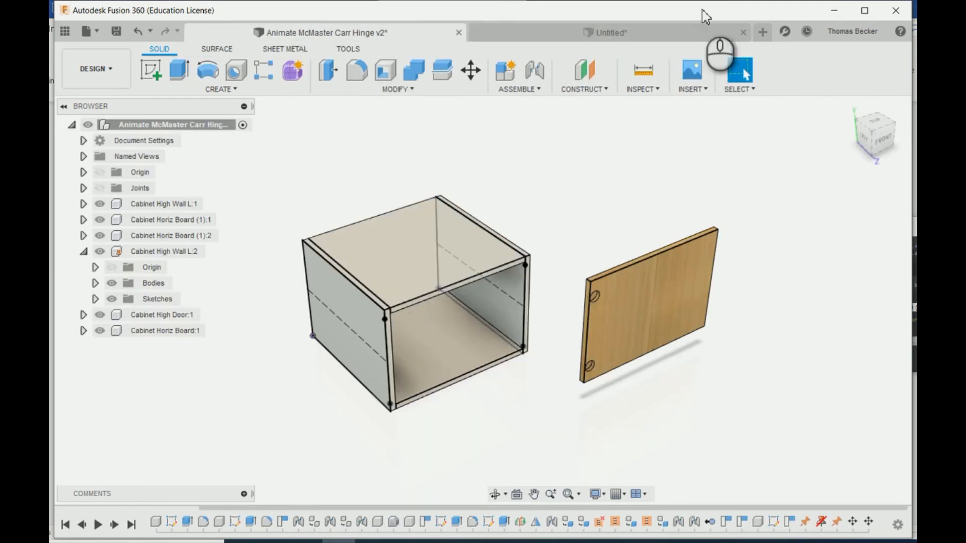
click(628, 33)
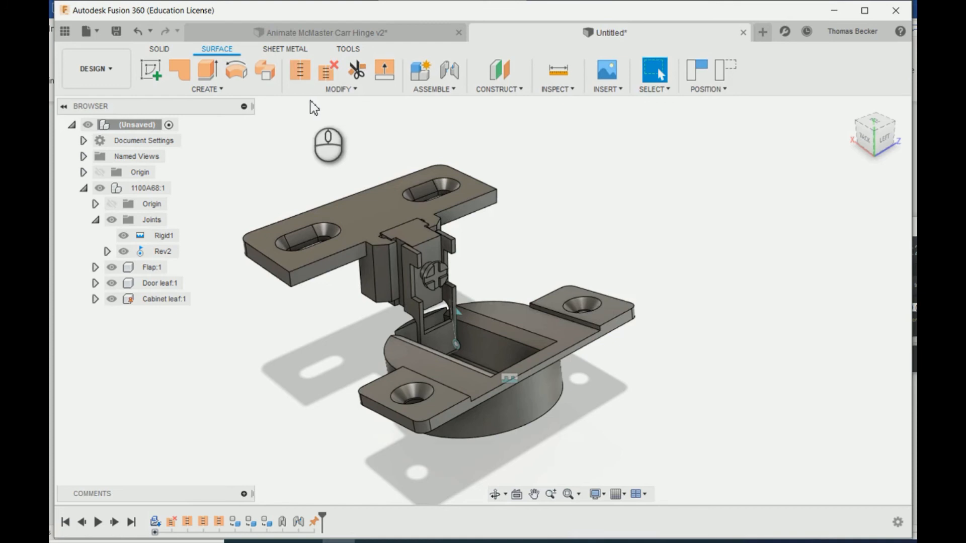
key(ctrl+s)
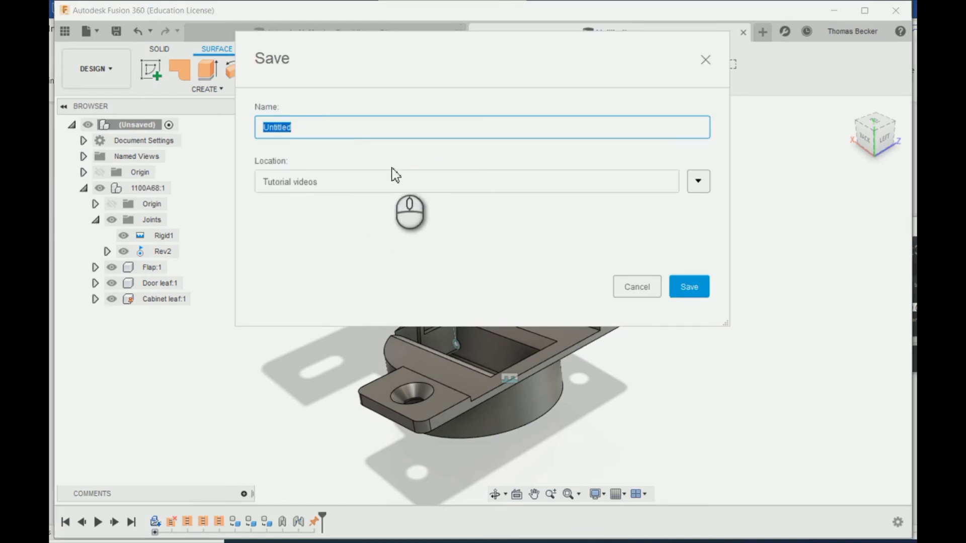
text(1100A68)
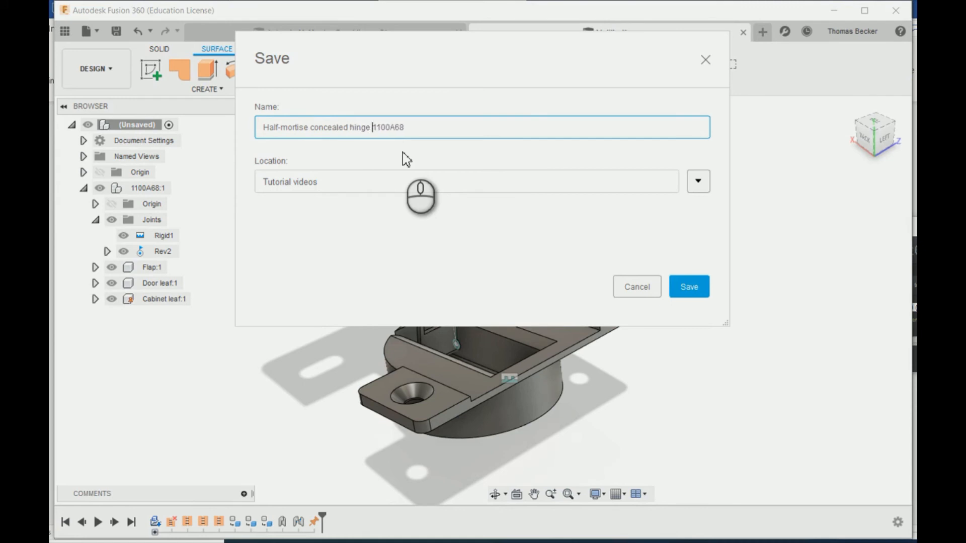
click(688, 285)
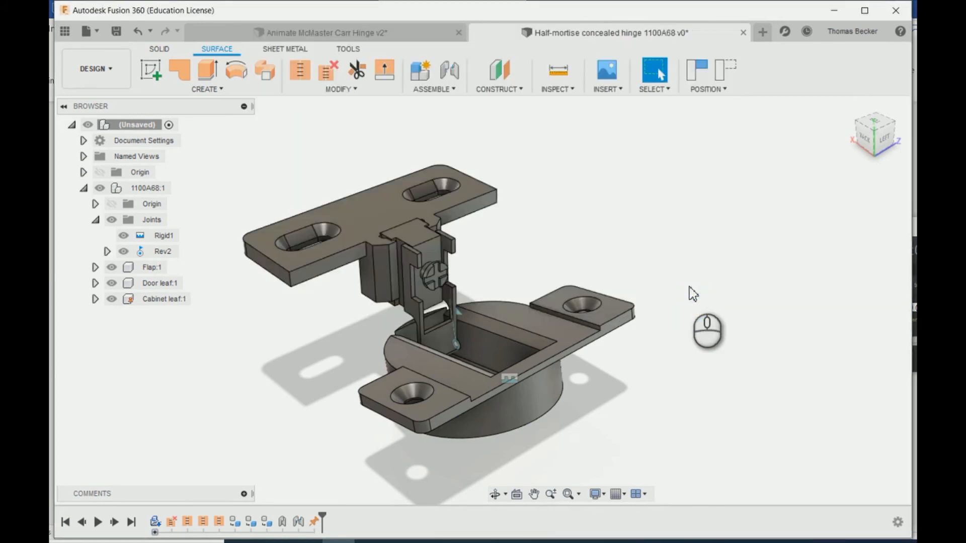
Insert the saved hinge twice into the cabinet design, moving the copies about (107, -237, 269) mm and (234, -222, 348) mm in X, Y, Z
click(380, 35)
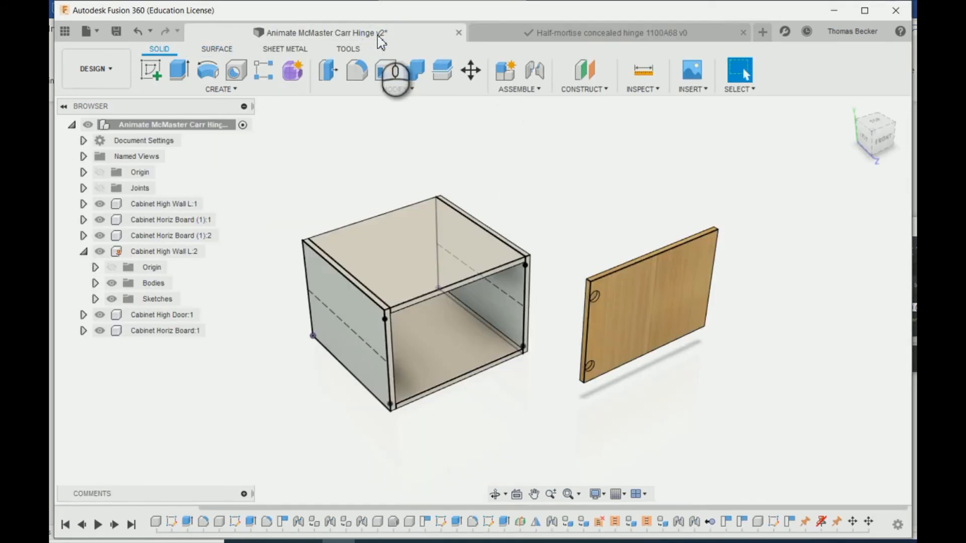
click(64, 32)
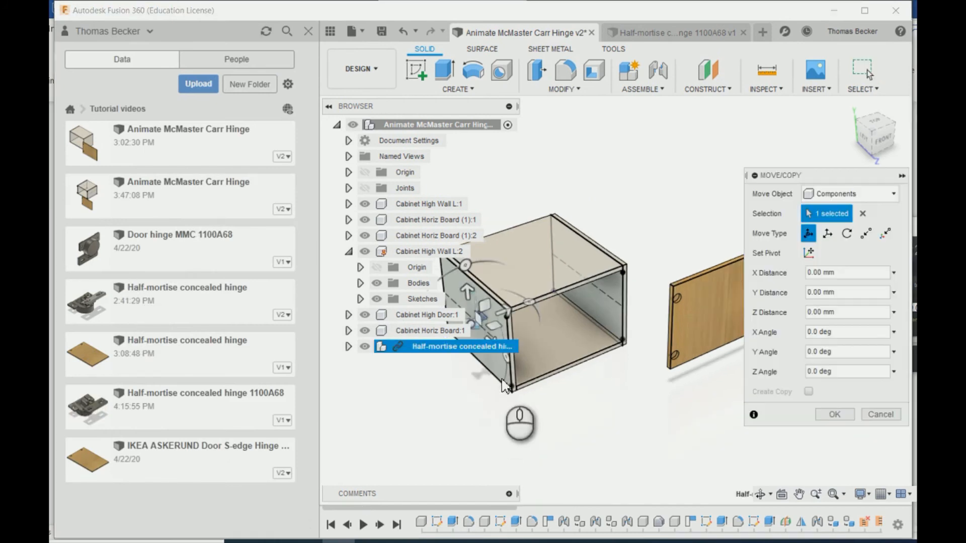
scroll(512, 361, up, 3)
middle_drag(536, 378, 645, 363)
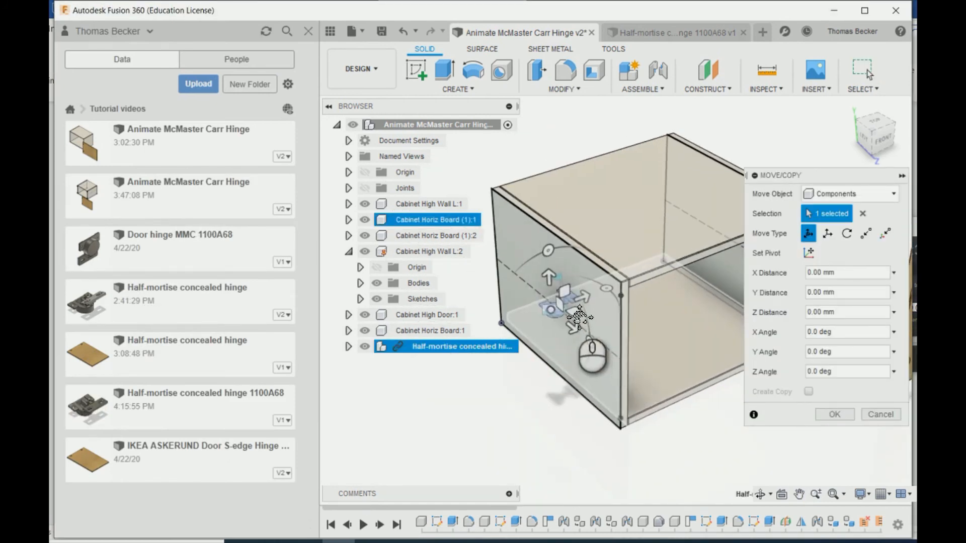
drag(554, 313, 669, 445)
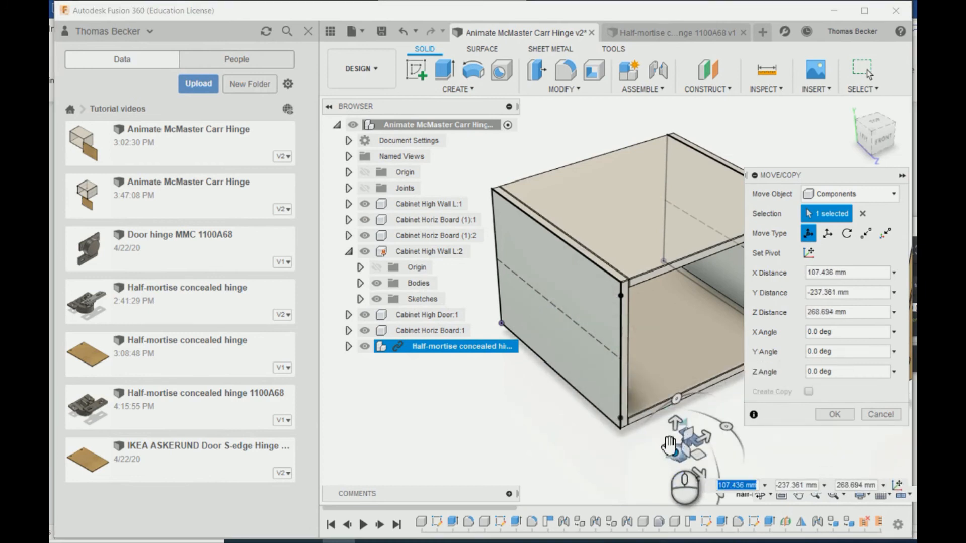
click(825, 418)
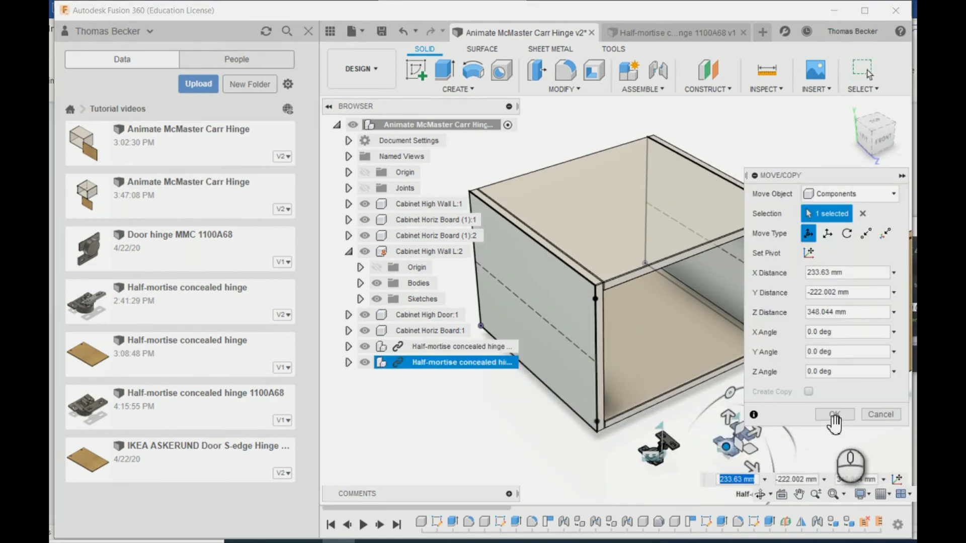
Accept the second hinge copy's placement and hide the project file list
click(833, 417)
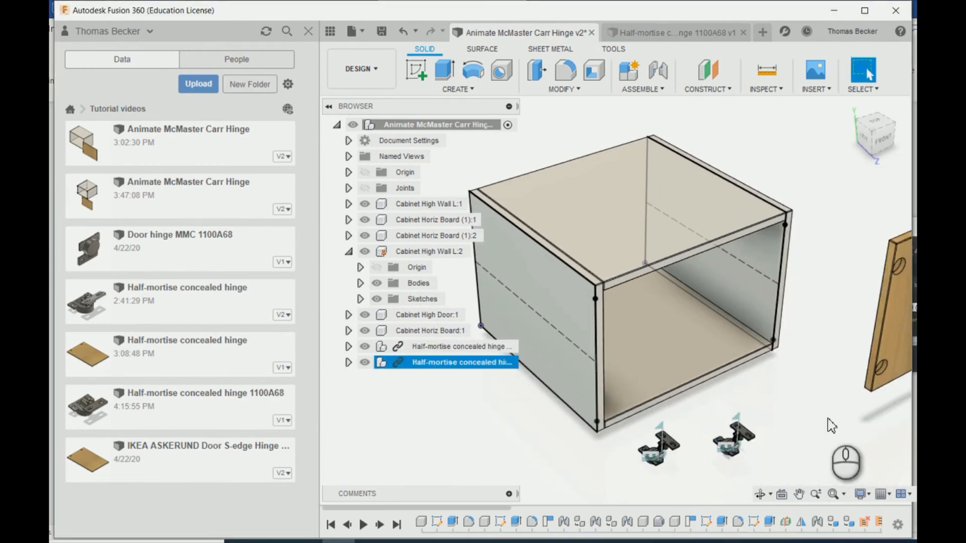
click(308, 31)
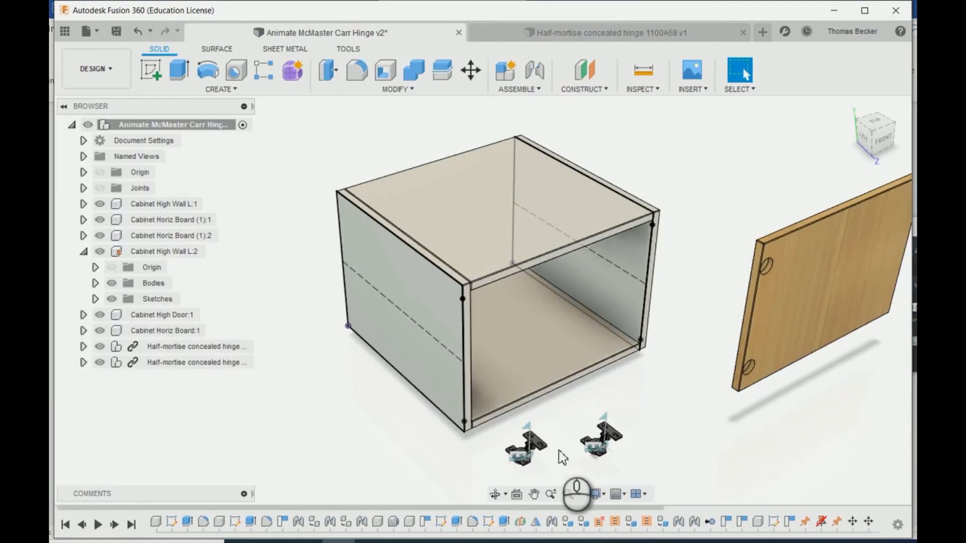
Start a joint between the cup centre of one hinge copy's door leaf and the cabinet door's upper hinge hole
shift+middle_drag(635, 459, 593, 323)
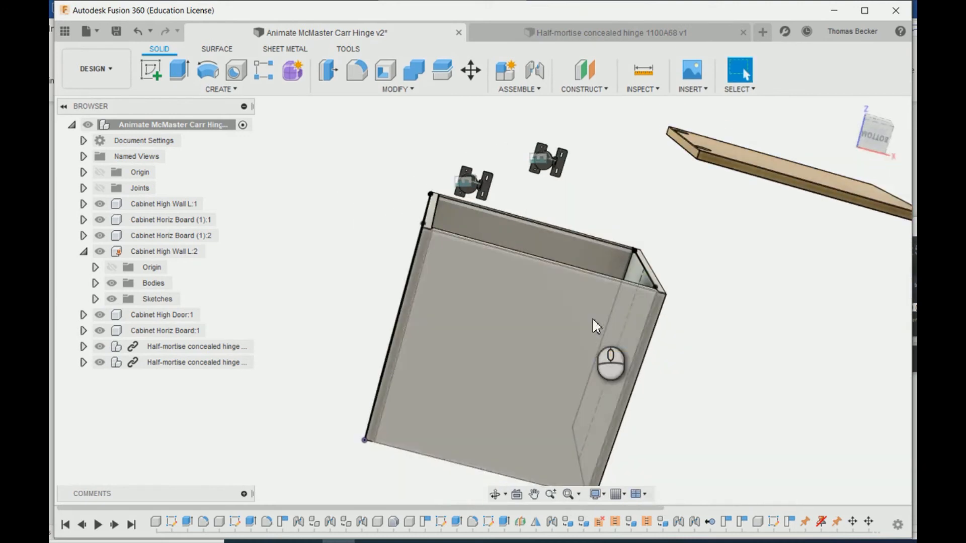
scroll(548, 196, up, 4)
key(j)
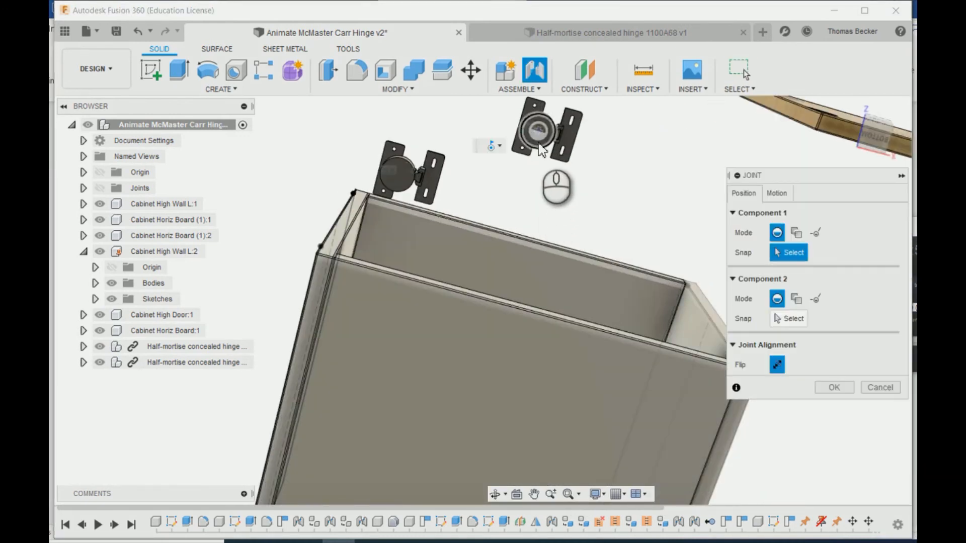
click(541, 145)
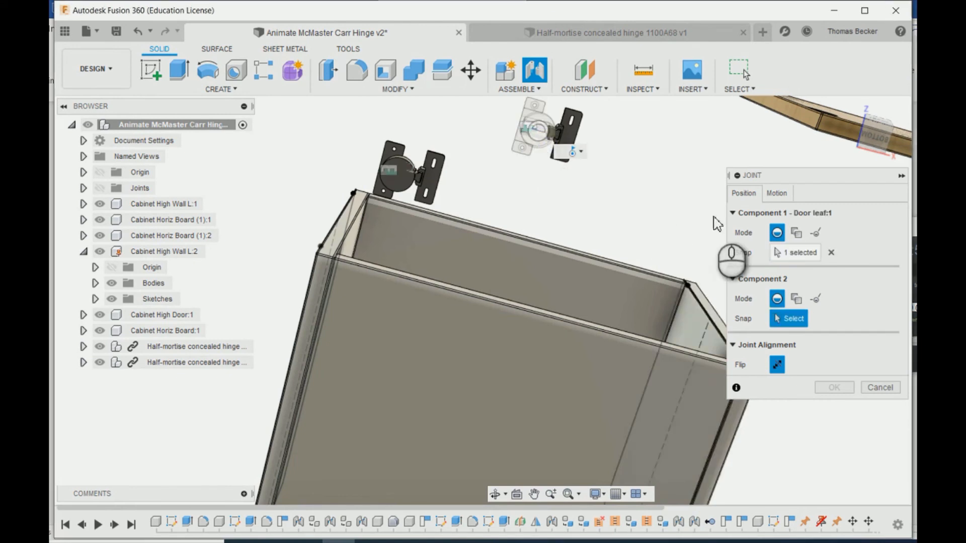
scroll(659, 277, down, 5)
shift+middle_drag(650, 275, 624, 357)
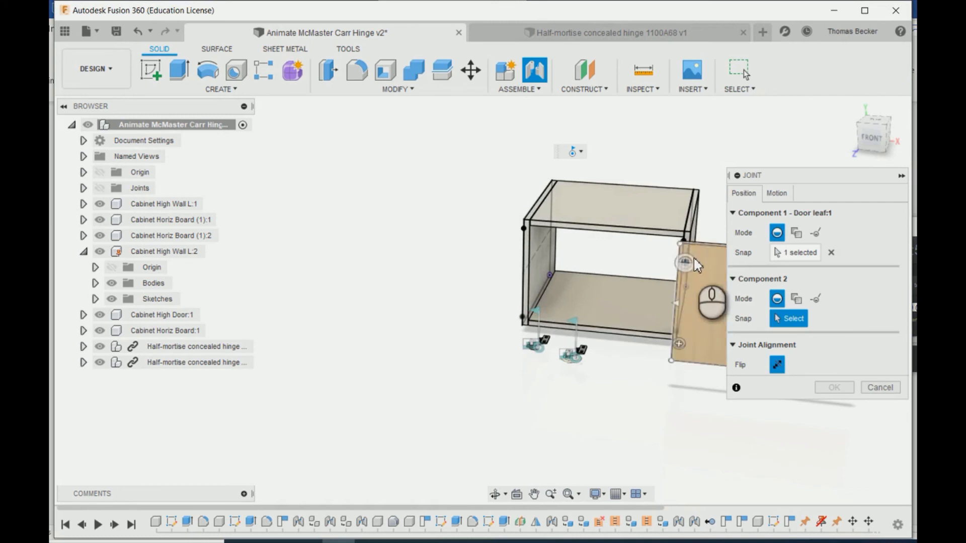
scroll(681, 258, up, 4)
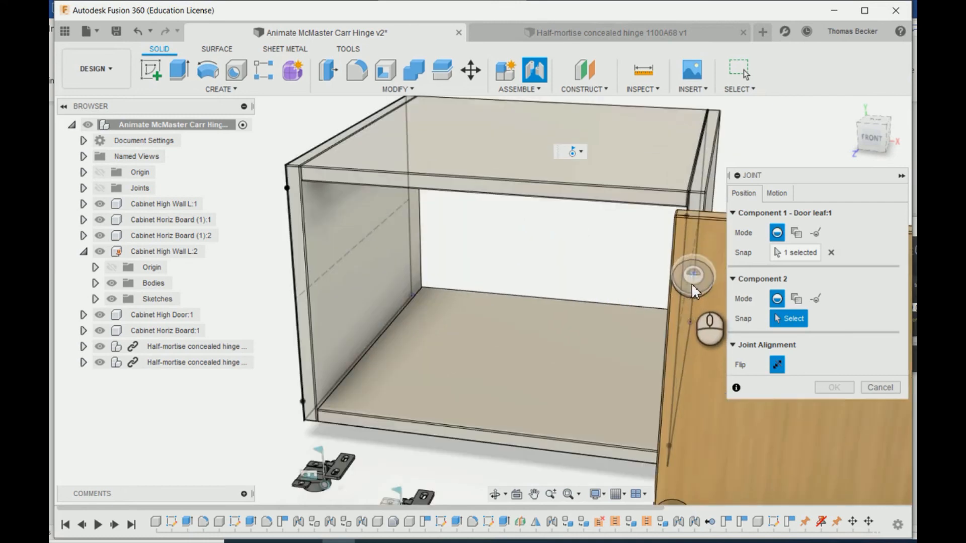
click(692, 281)
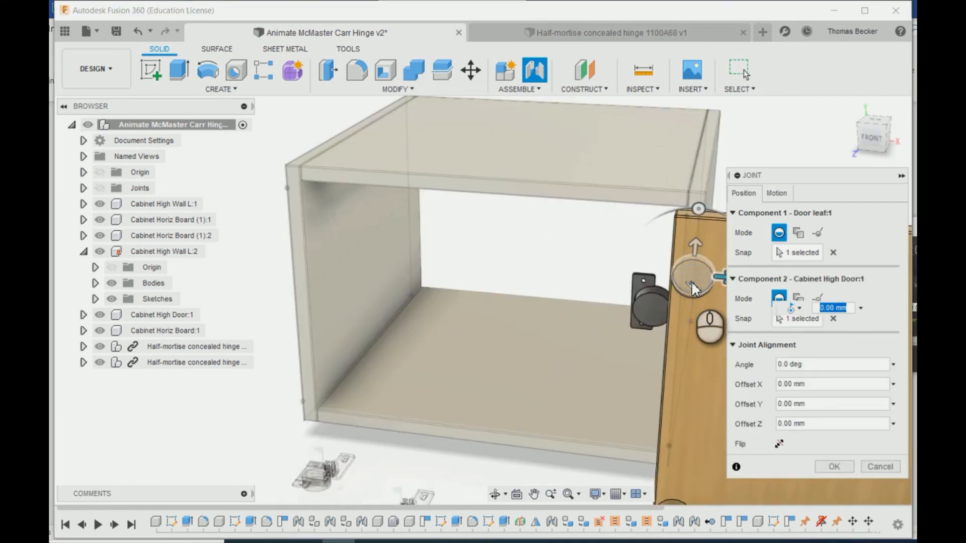
Flip the upper hinge's joint direction, rotate it 180 degrees and confirm the joint
click(779, 444)
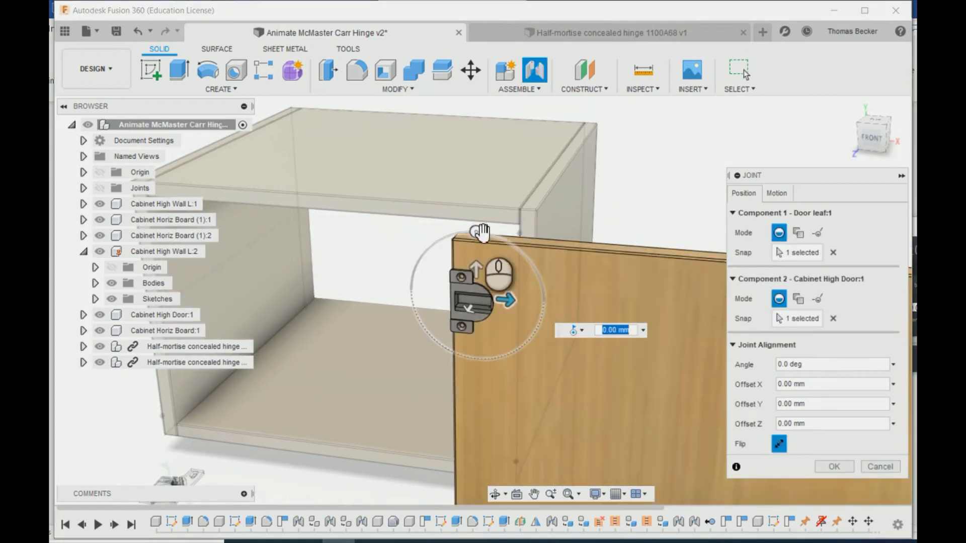
click(480, 232)
drag(481, 234, 510, 256)
text(180)
key(Return)
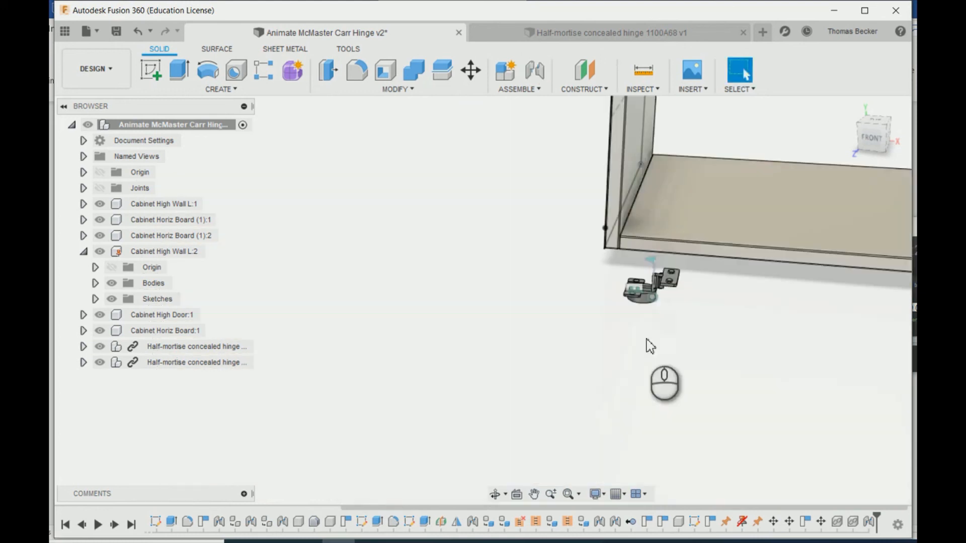
Start a joint between the remaining hinge's door leaf cup centre and the cabinet door's lower hinge hole
shift+middle_drag(651, 346, 648, 211)
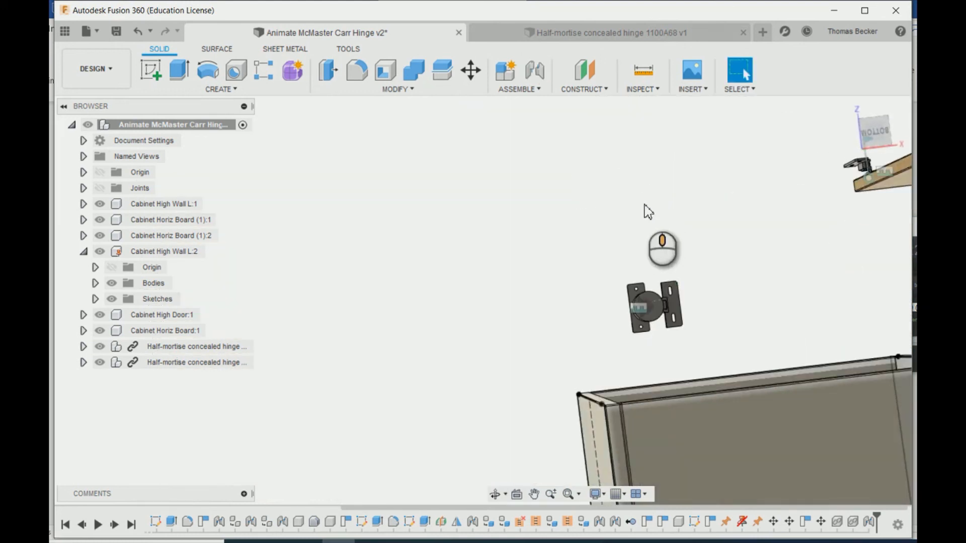
key(j)
scroll(657, 314, up, 2)
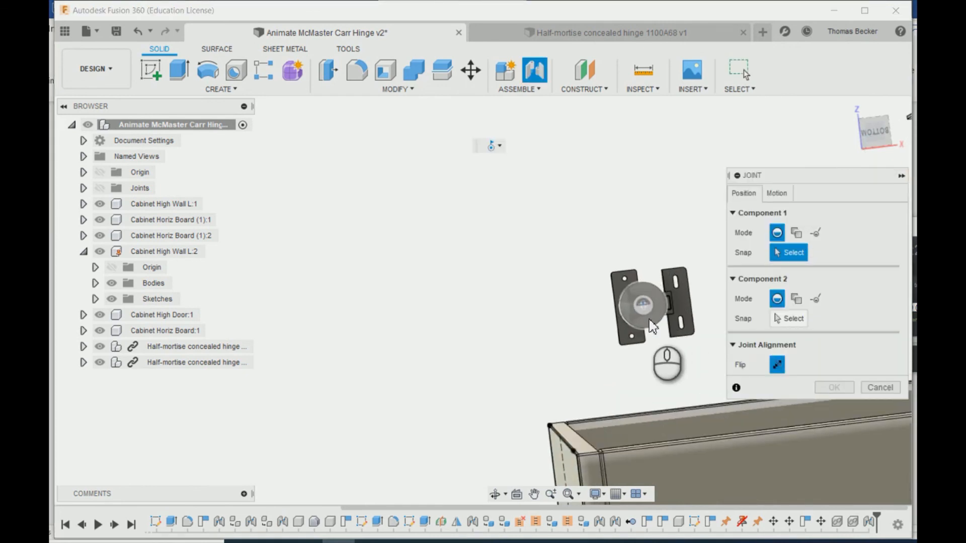
click(642, 330)
mouse_move(642, 330)
shift+middle_down()
mouse_move(623, 364)
mouse_move(641, 455)
mouse_move(636, 330)
shift+middle_up()
middle_drag(641, 254, 334, 402)
scroll(480, 409, up, 5)
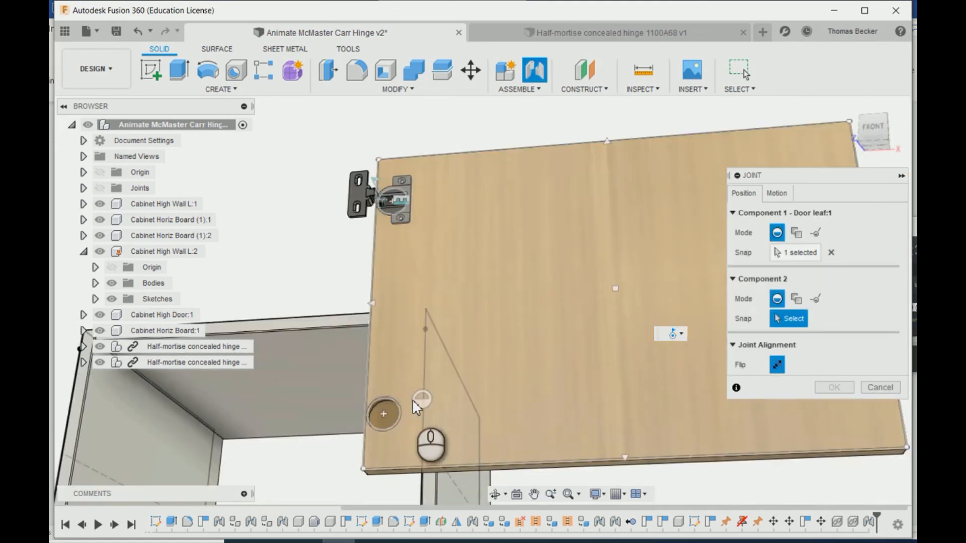
click(393, 412)
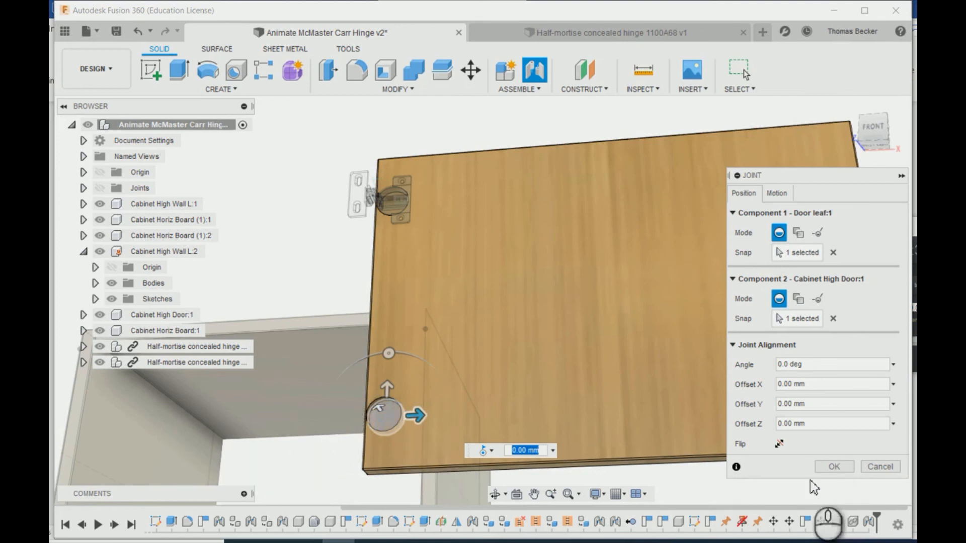
Flip the lower hinge's joint, set its angle to 180 degrees and confirm
click(779, 444)
drag(388, 353, 396, 354)
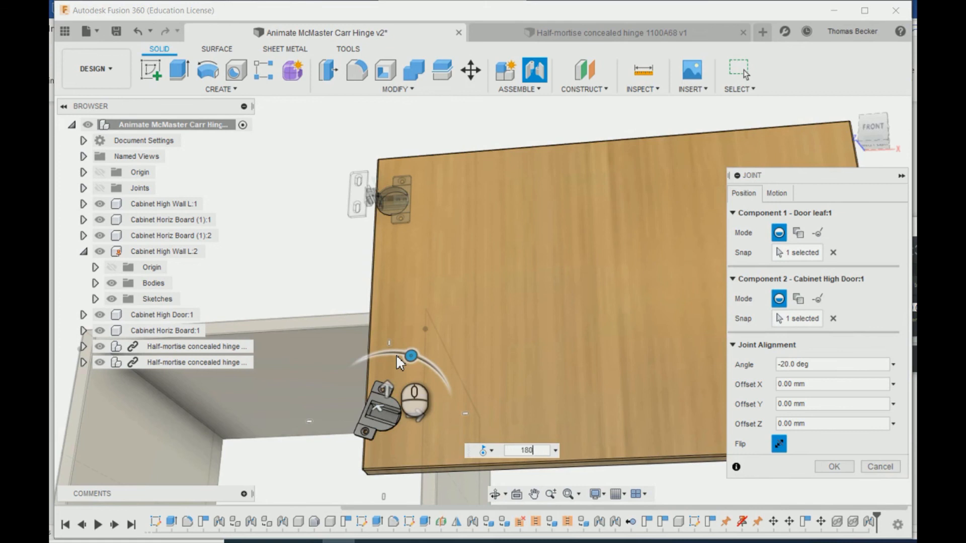
key(Return)
key(Return)
Start a joint between the corner of the upper hinge's cabinet leaf and the upper sketch point near Cabinet High Wall L:2's front edge
shift+middle_drag(396, 372, 447, 332)
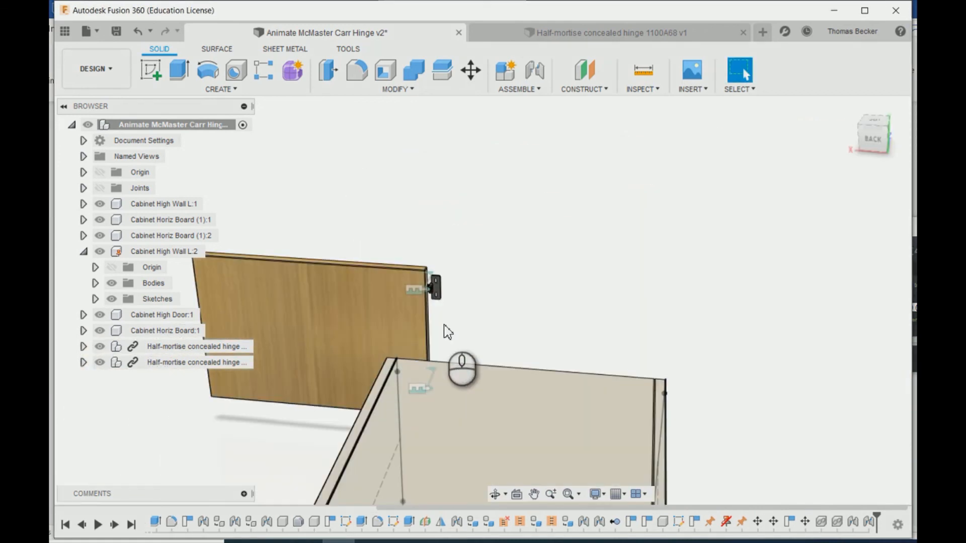
key(j)
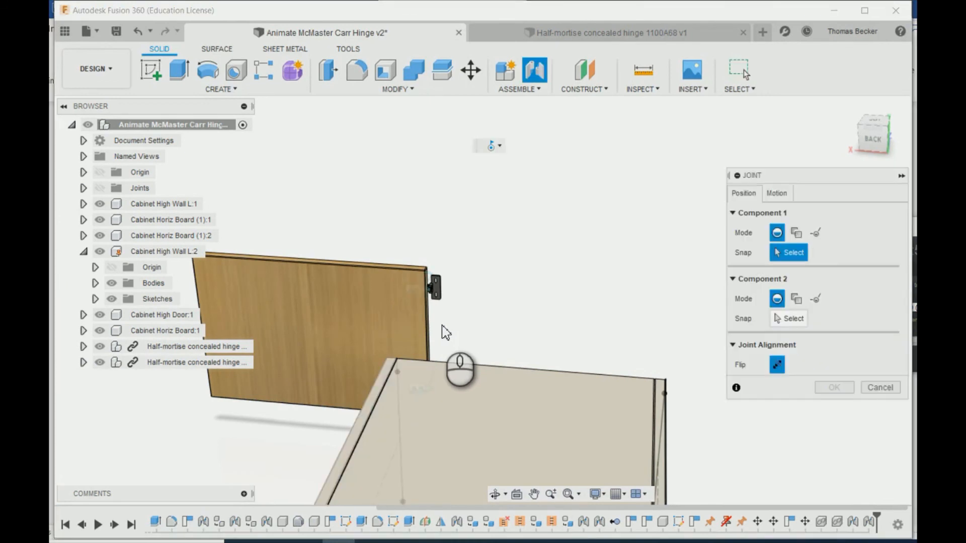
scroll(443, 327, up, 5)
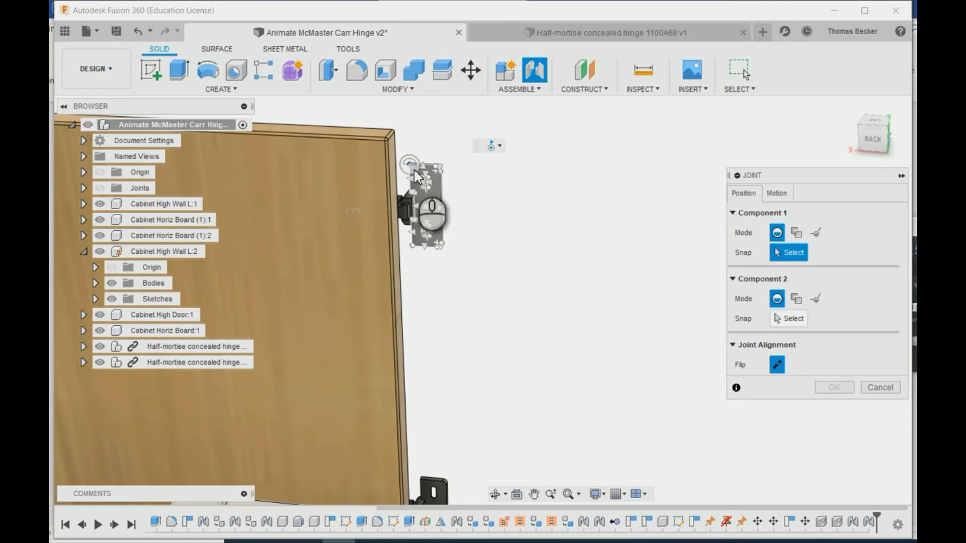
click(413, 170)
scroll(558, 341, down, 3)
shift+middle_drag(589, 386, 459, 358)
scroll(469, 276, up, 5)
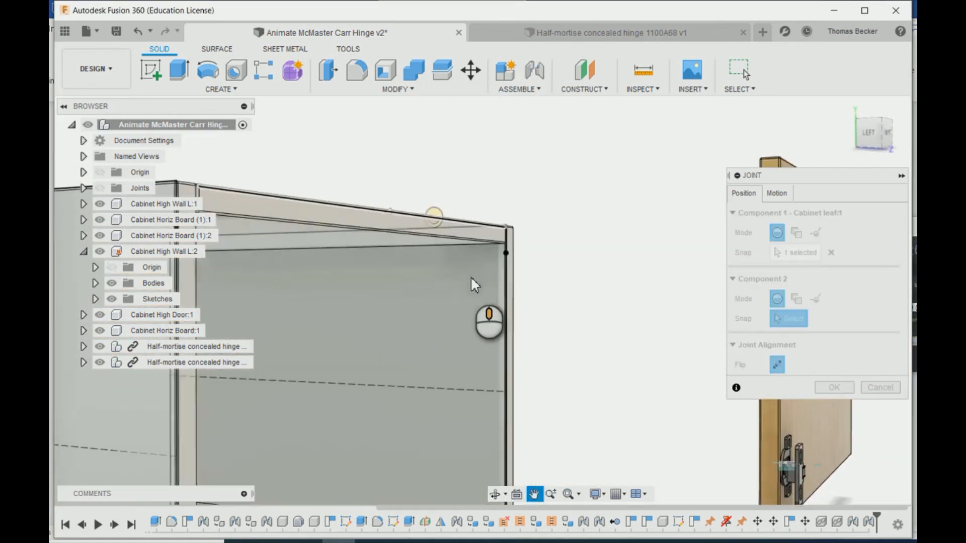
scroll(500, 263, up, 4)
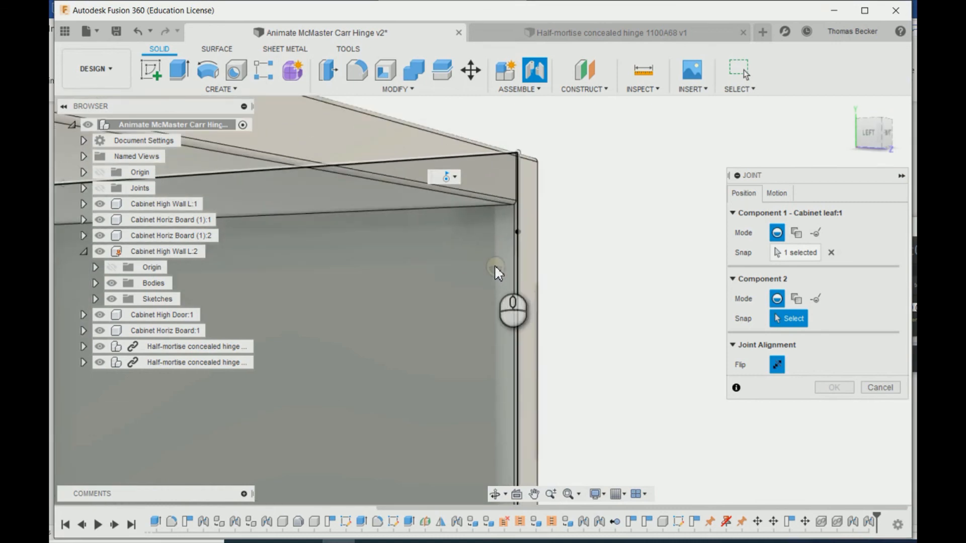
click(518, 233)
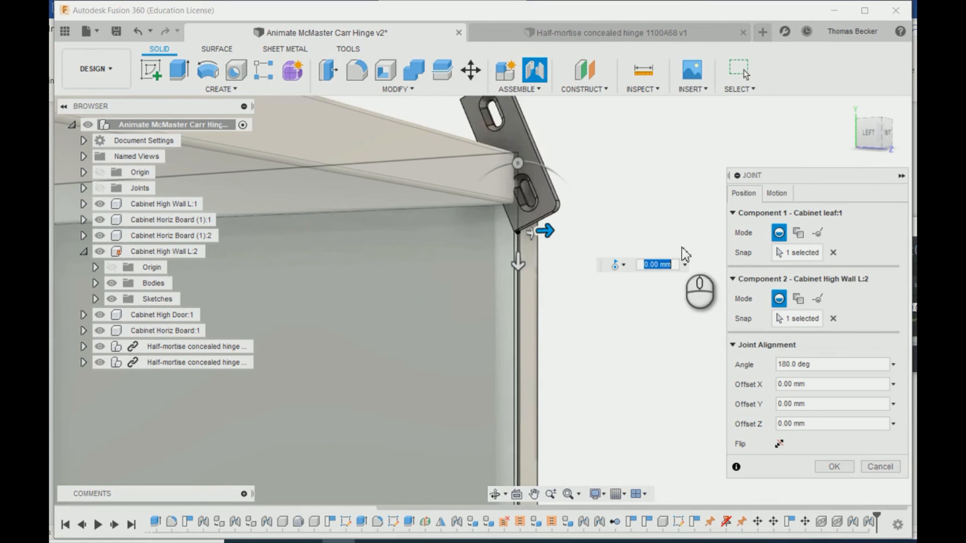
Set the joint between the cabinet leaf and the cabinet wall to Rigid and confirm
click(617, 264)
click(628, 284)
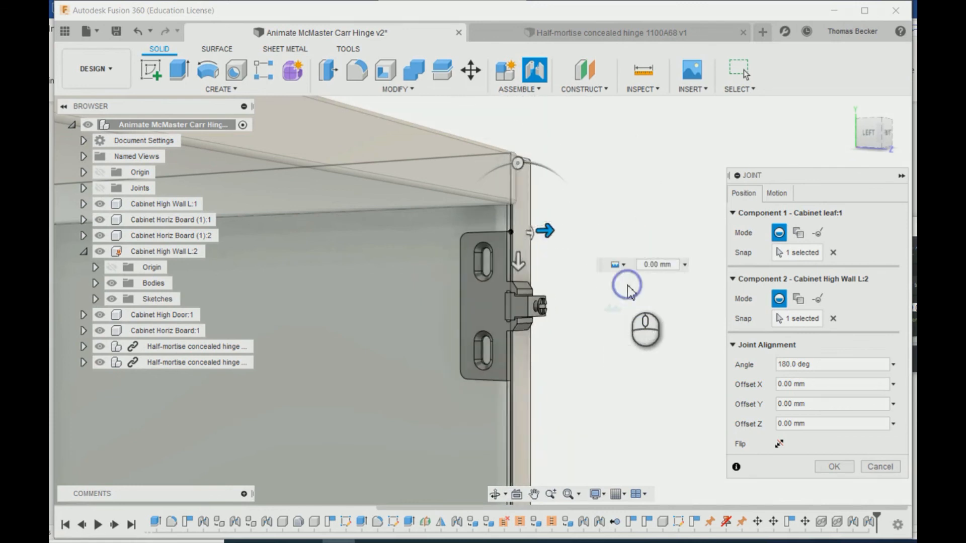
click(834, 466)
Create a Rigid as-built joint between the lower hinge's cabinet leaf and Cabinet High Wall L:2
scroll(524, 160, down, 5)
key(shift+j)
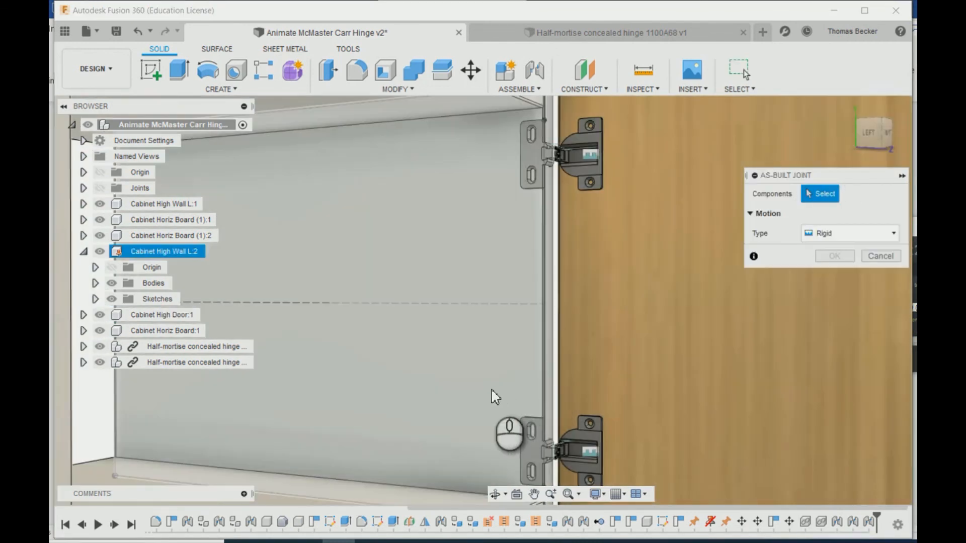
click(536, 452)
click(492, 371)
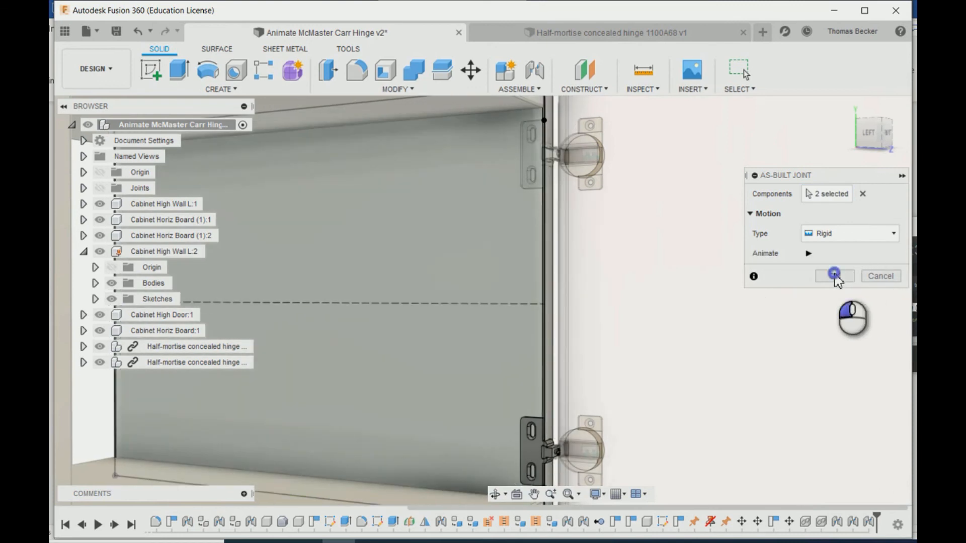
click(834, 276)
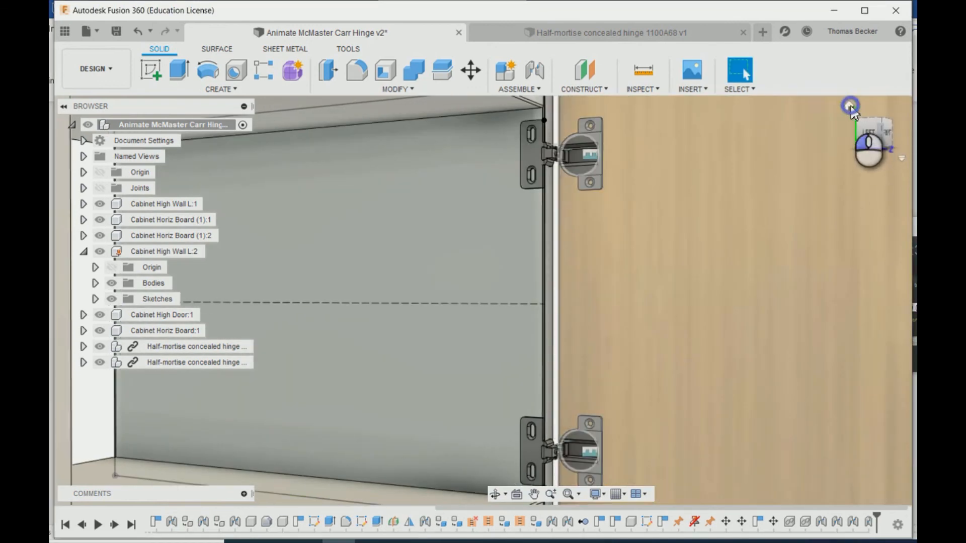
Swing the cabinet door on its two hinges by hand to test its movement from the home view
click(850, 106)
drag(545, 349, 821, 280)
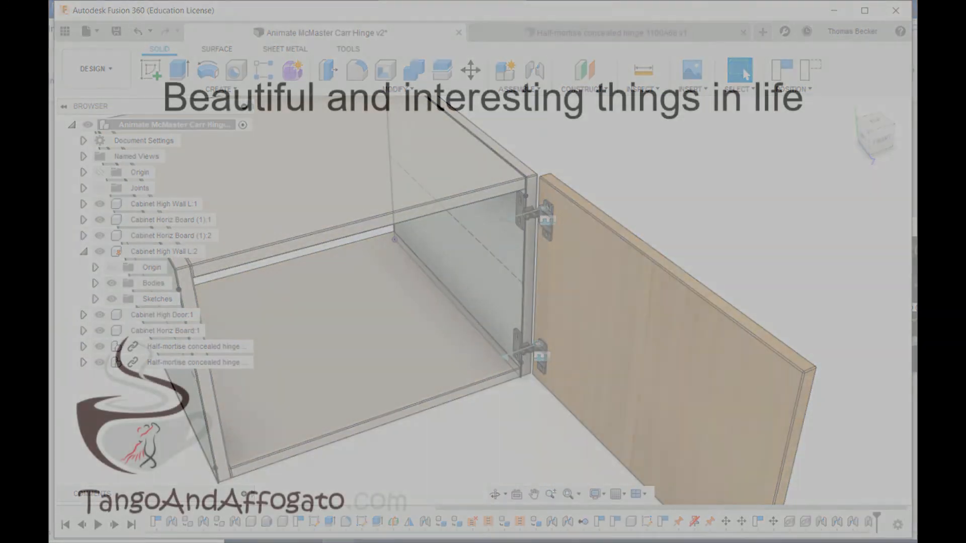